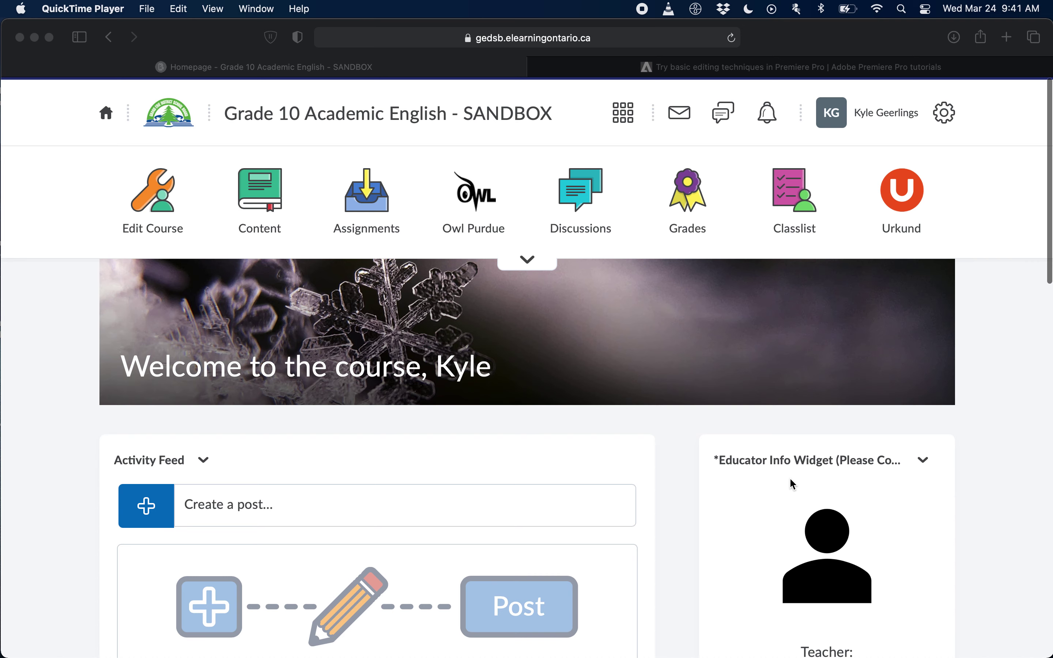
Step: Open the homepage widget management in the course administration and start creating a new custom widget
{"action": "left_click", "coordinate": [151, 220]}
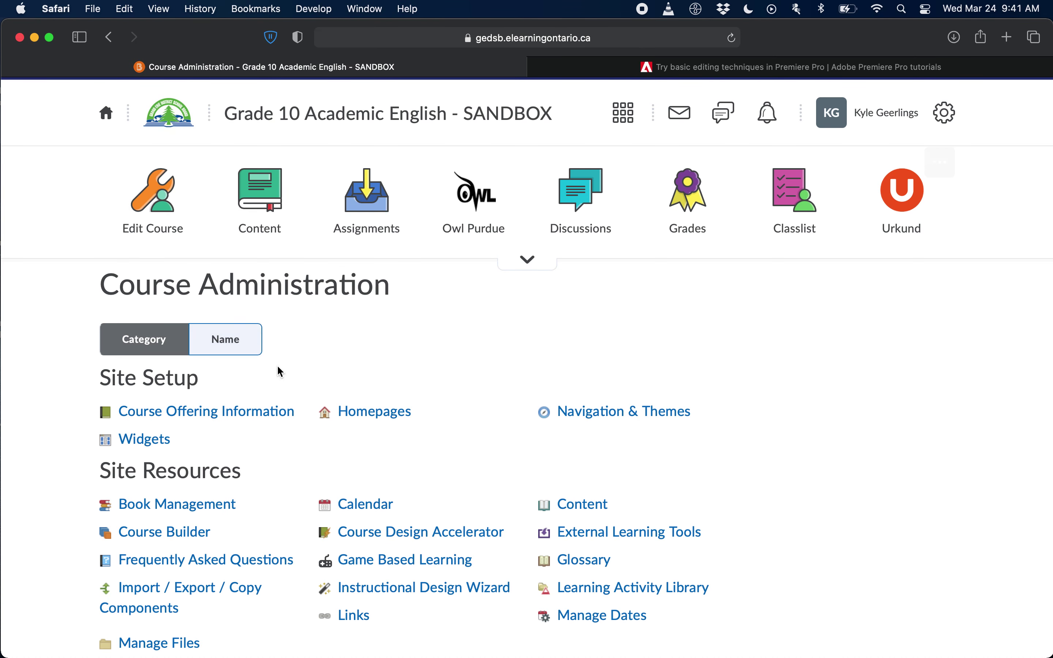
{"action": "left_click", "coordinate": [348, 412]}
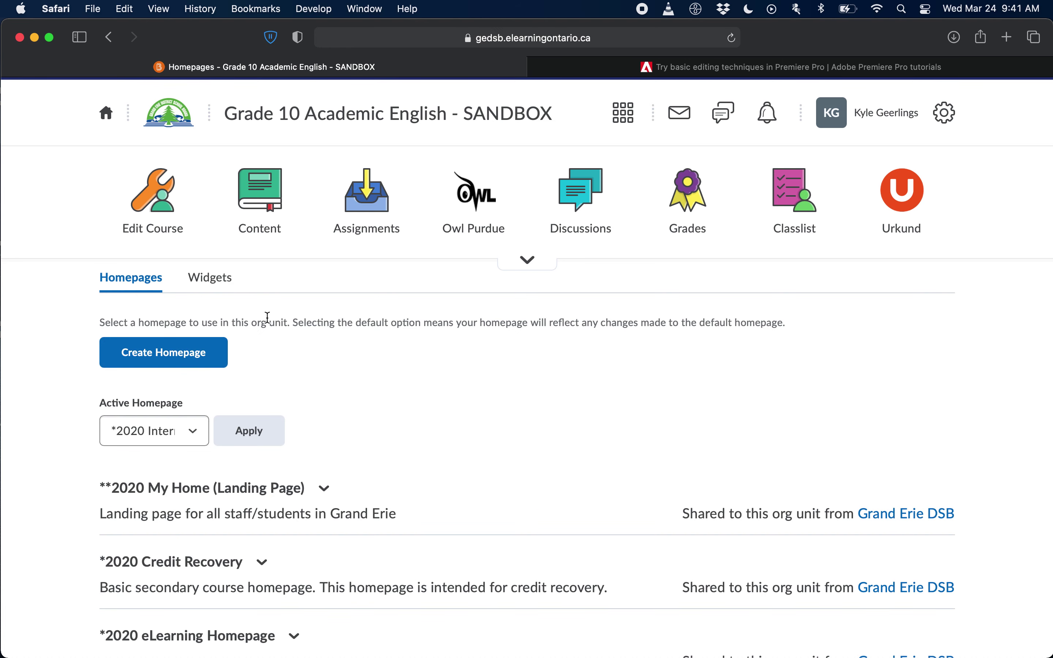
{"action": "left_click", "coordinate": [230, 284]}
{"action": "left_click", "coordinate": [215, 285]}
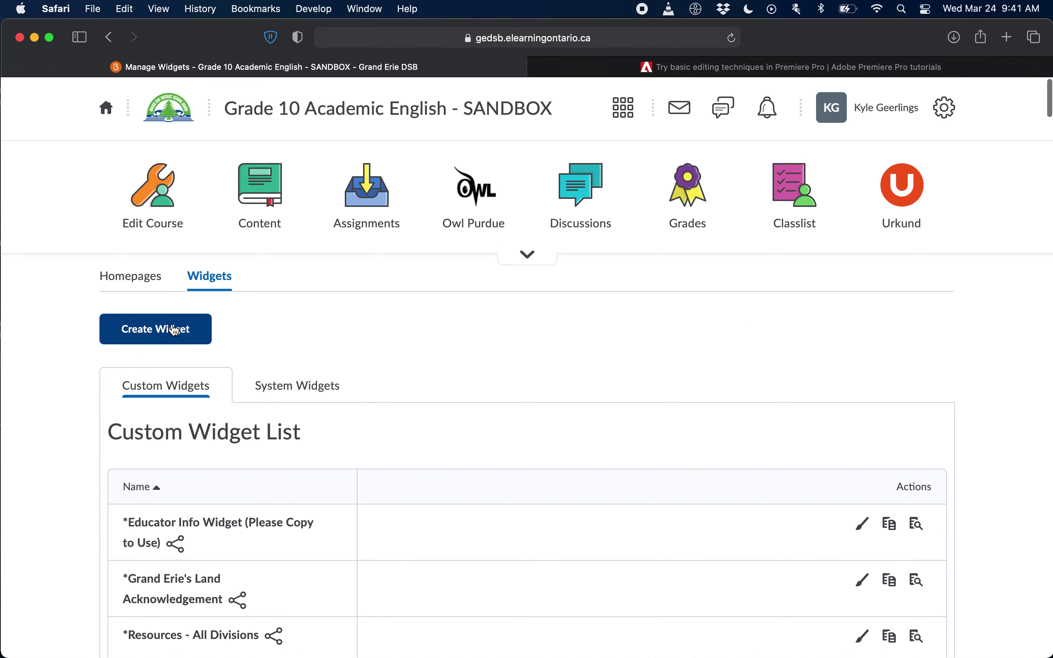
{"action": "left_click", "coordinate": [181, 334]}
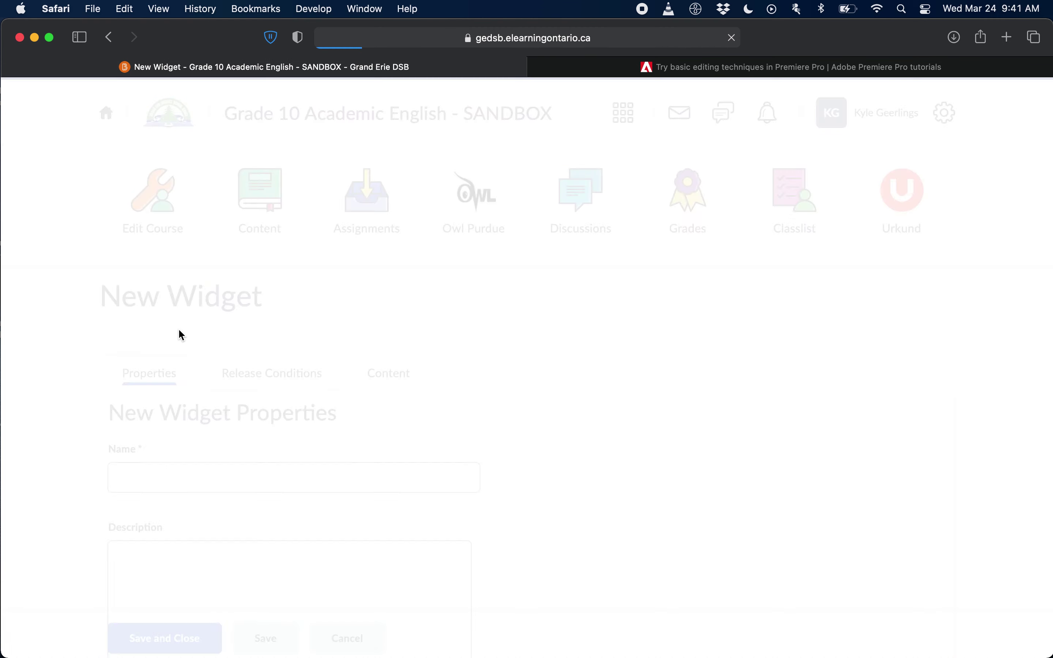
Step: Name the new widget "Film and Video Links" and open its content for editing
{"action": "scroll", "coordinate": [369, 426], "scroll_direction": "down", "scroll_amount": 3}
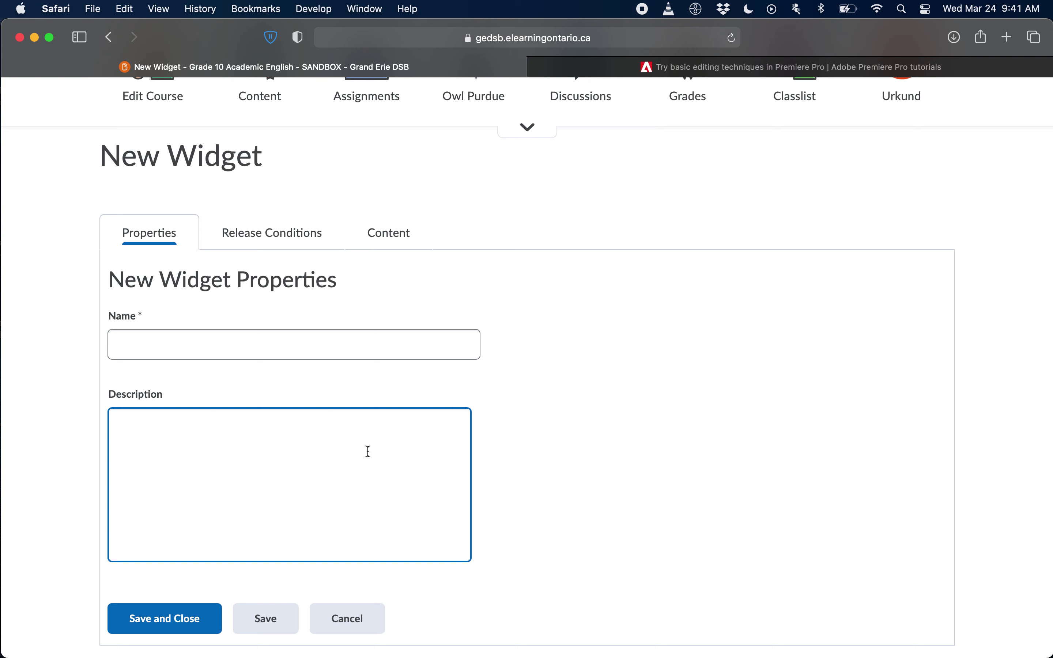
{"action": "left_click", "coordinate": [314, 334]}
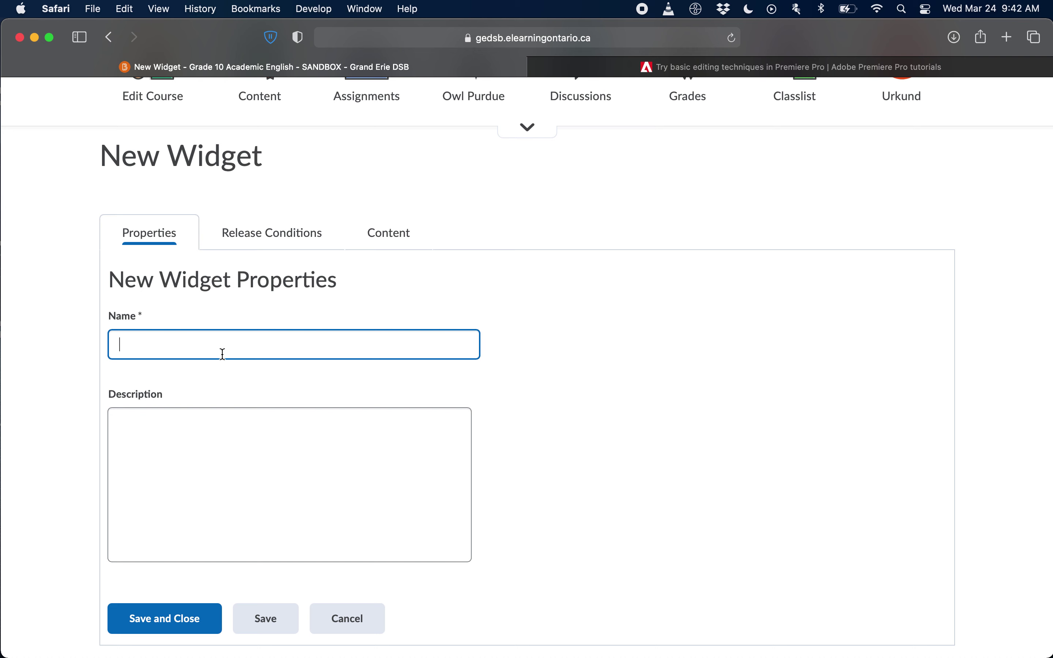
{"action": "type", "text": "Film and Video Links"}
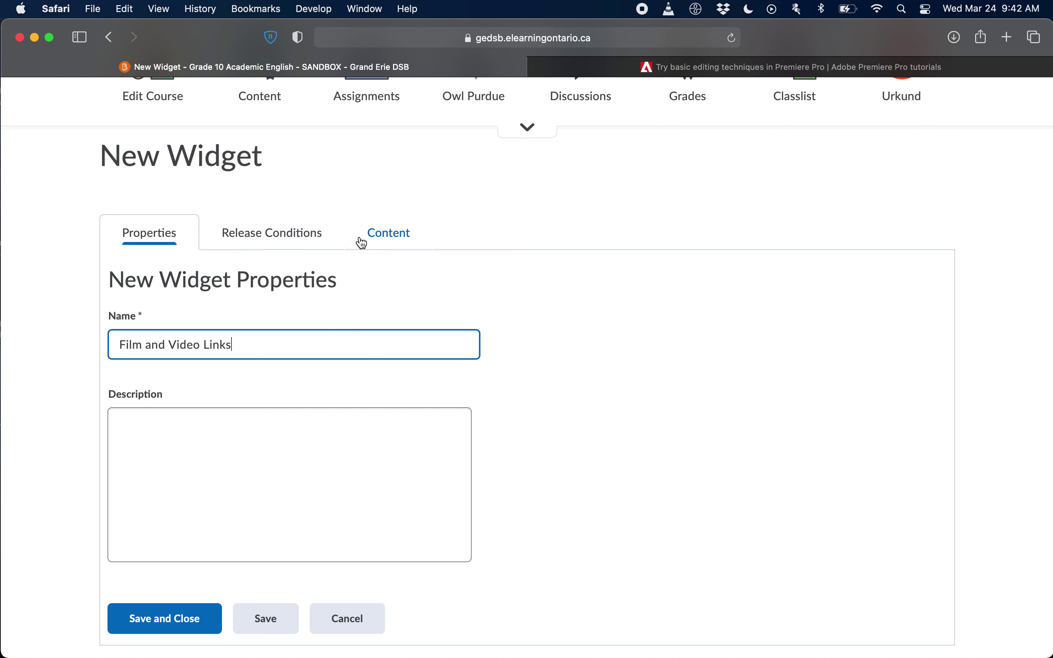
{"action": "left_click", "coordinate": [389, 240]}
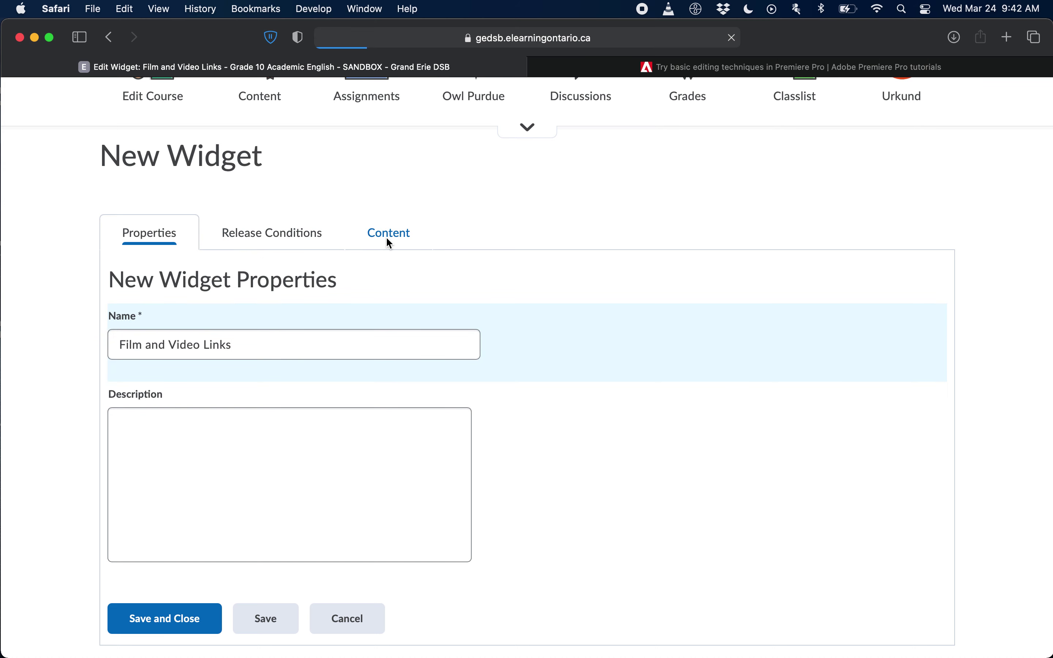
Step: Place the cursor in the widget's contents editor, switch to the Word document and copy its whole "Film and Video – Important Links" list
{"action": "scroll", "coordinate": [522, 393], "scroll_direction": "down", "scroll_amount": 8}
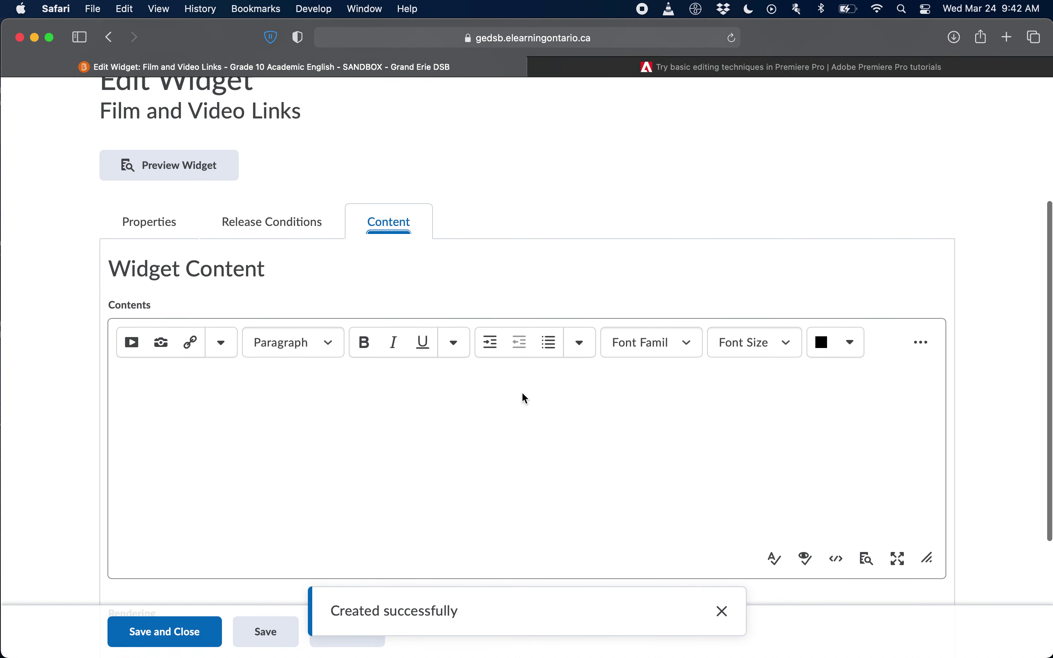
{"action": "left_click", "coordinate": [550, 391]}
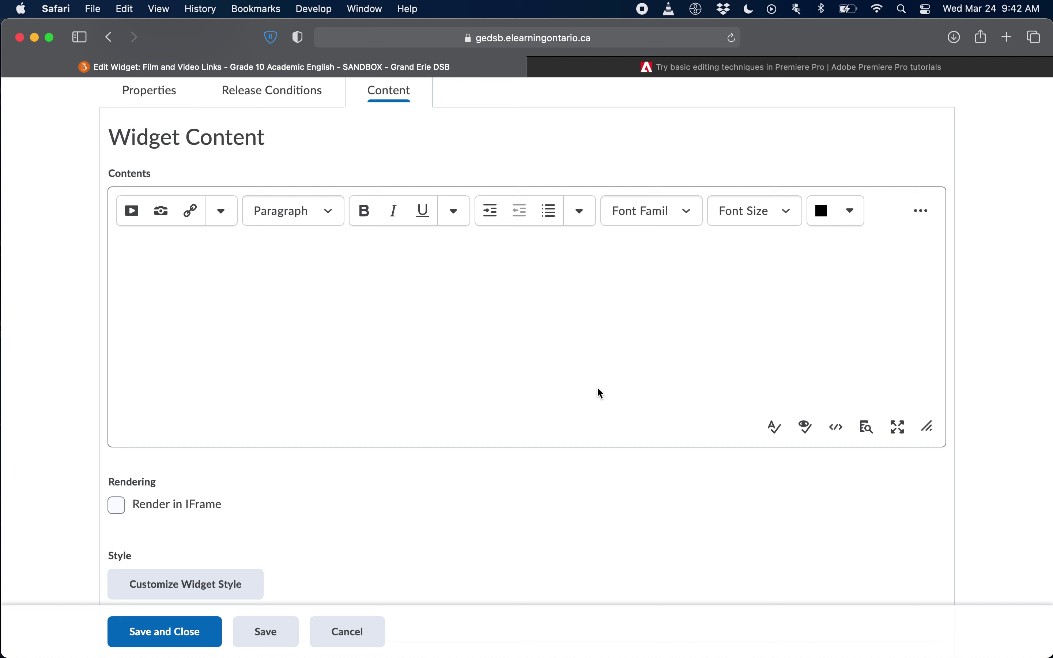
{"action": "left_click", "coordinate": [460, 275]}
{"action": "scroll", "coordinate": [549, 361], "scroll_direction": "up", "scroll_amount": 2}
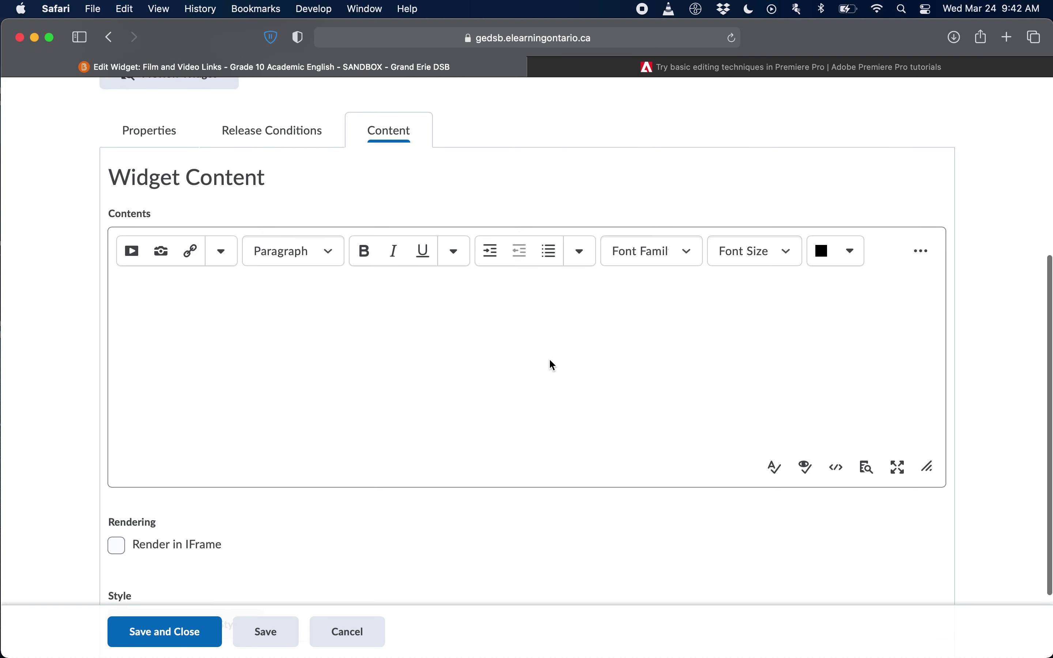
{"action": "key", "text": "ctrl+Up"}
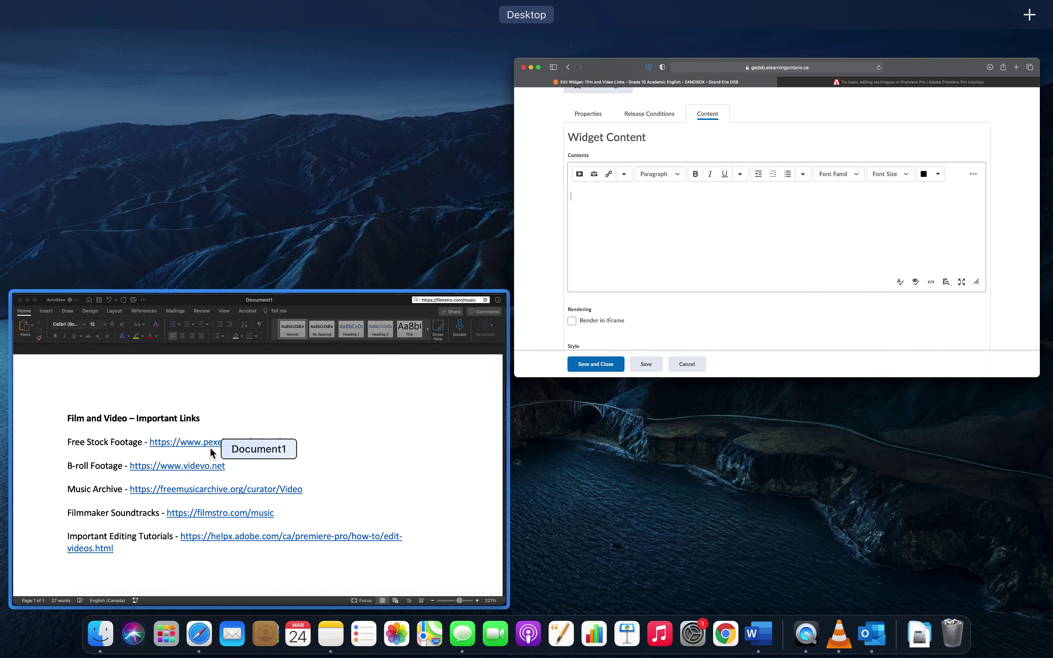
{"action": "left_click", "coordinate": [210, 448]}
{"action": "left_click_drag", "start_coordinate": [293, 541], "coordinate": [82, 260]}
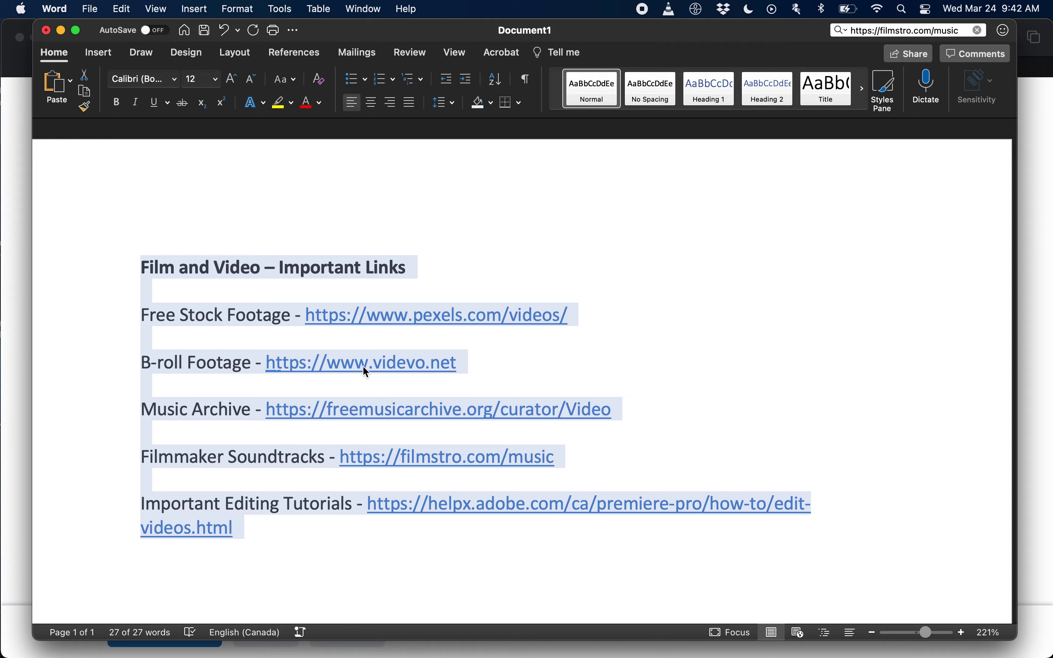
{"action": "key", "text": "super+c"}
Step: Return to the widget editor in Safari and paste the copied list of links into the contents
{"action": "key", "text": "ctrl+Up"}
{"action": "left_click", "coordinate": [661, 252]}
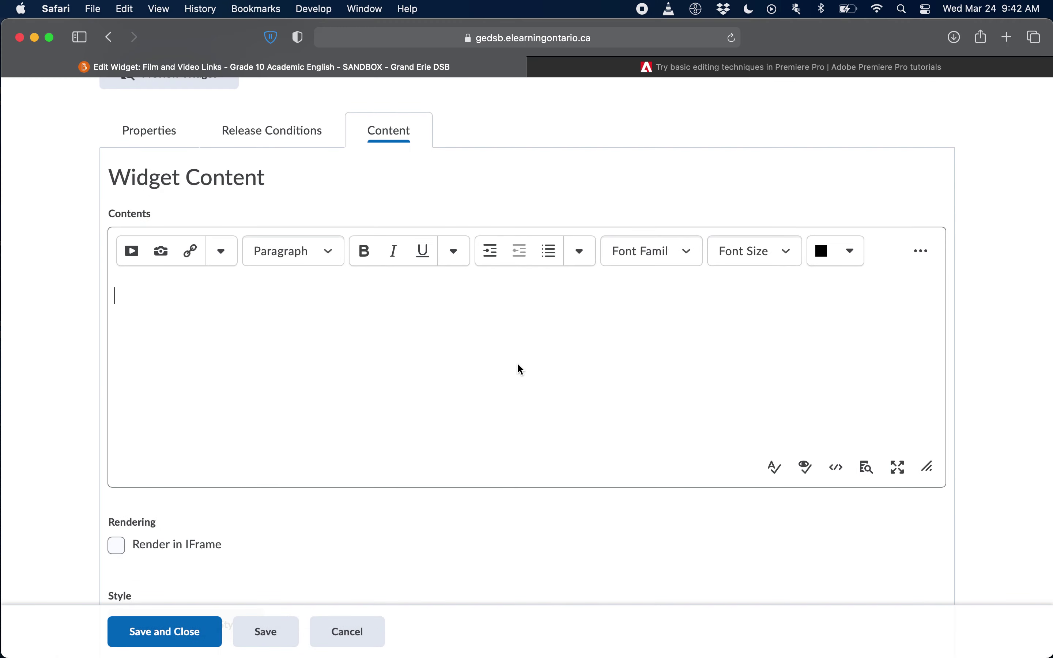
{"action": "key", "text": "super+v"}
{"action": "scroll", "coordinate": [557, 406], "scroll_direction": "up", "scroll_amount": 5}
{"action": "scroll", "coordinate": [559, 407], "scroll_direction": "down", "scroll_amount": 3}
{"action": "scroll", "coordinate": [559, 407], "scroll_direction": "up", "scroll_amount": 3}
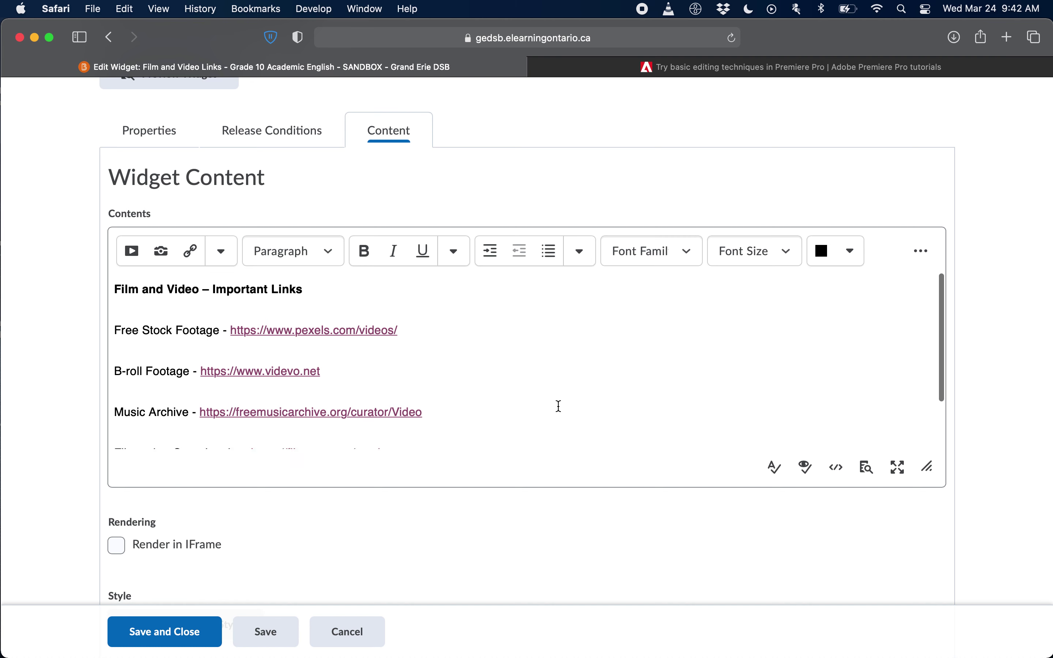
Step: Underline the heading "Film and Video – Important Links" in the widget contents
{"action": "left_click", "coordinate": [314, 286]}
{"action": "left_click_drag", "start_coordinate": [314, 285], "coordinate": [45, 283]}
{"action": "key", "text": "super+u"}
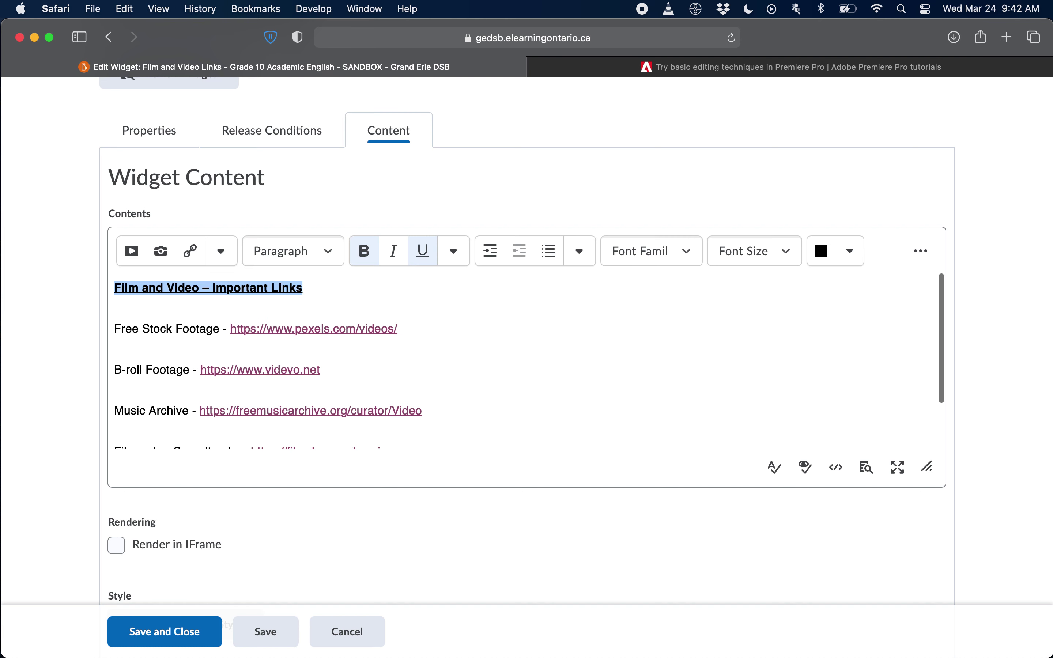
{"action": "left_click", "coordinate": [540, 356]}
{"action": "scroll", "coordinate": [529, 379], "scroll_direction": "down", "scroll_amount": 5}
{"action": "scroll", "coordinate": [479, 331], "scroll_direction": "up", "scroll_amount": 1}
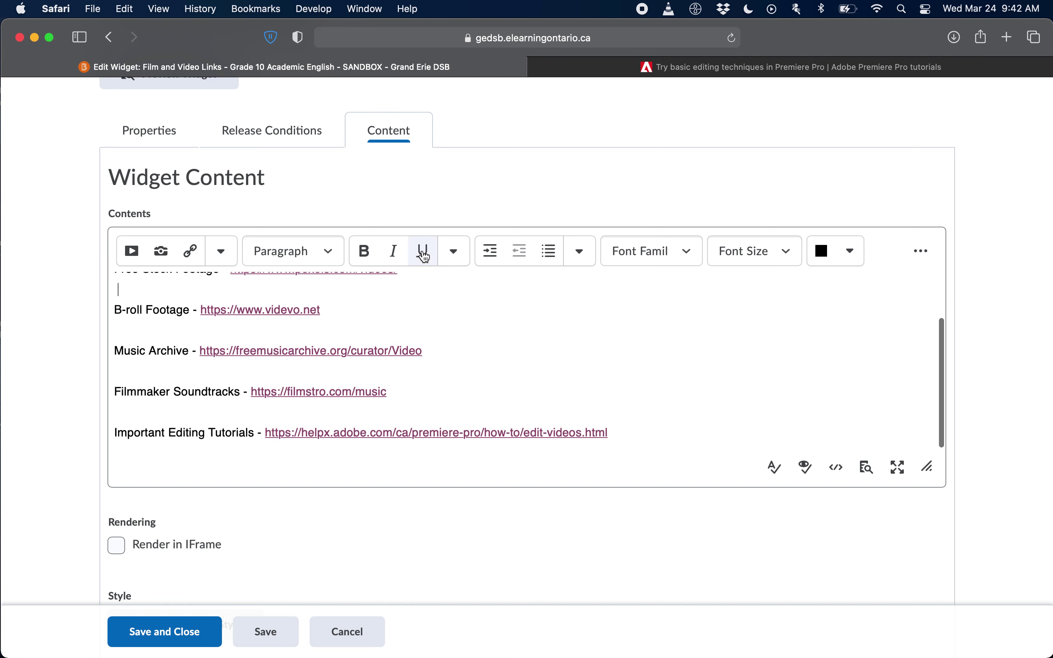
{"action": "scroll", "coordinate": [611, 375], "scroll_direction": "up", "scroll_amount": 4}
{"action": "scroll", "coordinate": [599, 371], "scroll_direction": "down", "scroll_amount": 3}
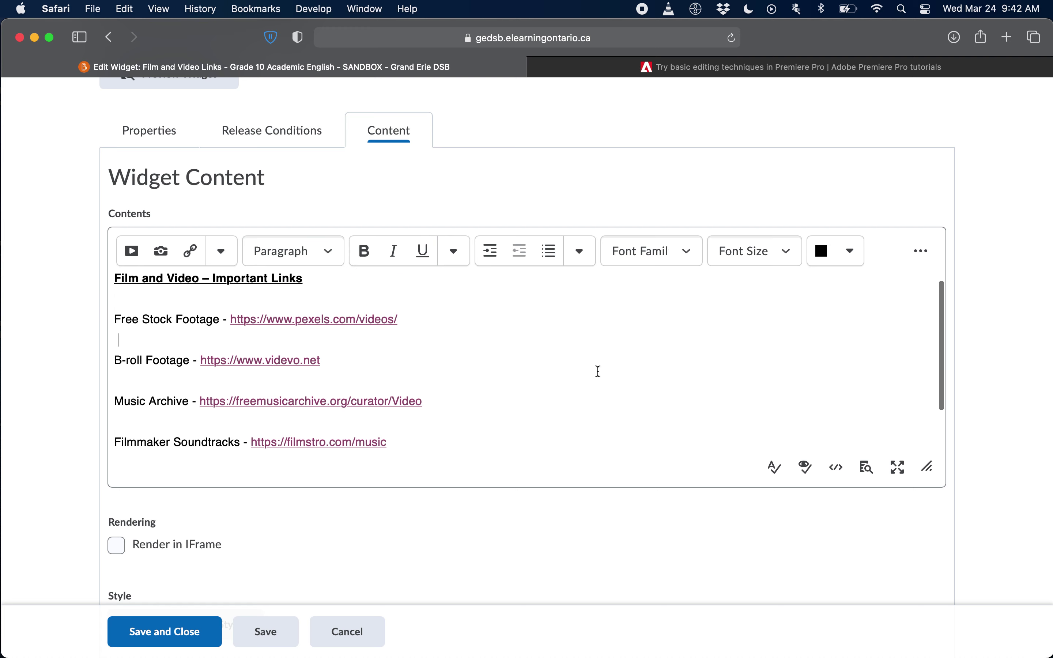
Step: Center-align the heading and all of the link lines in the widget contents
{"action": "key", "text": "super+a"}
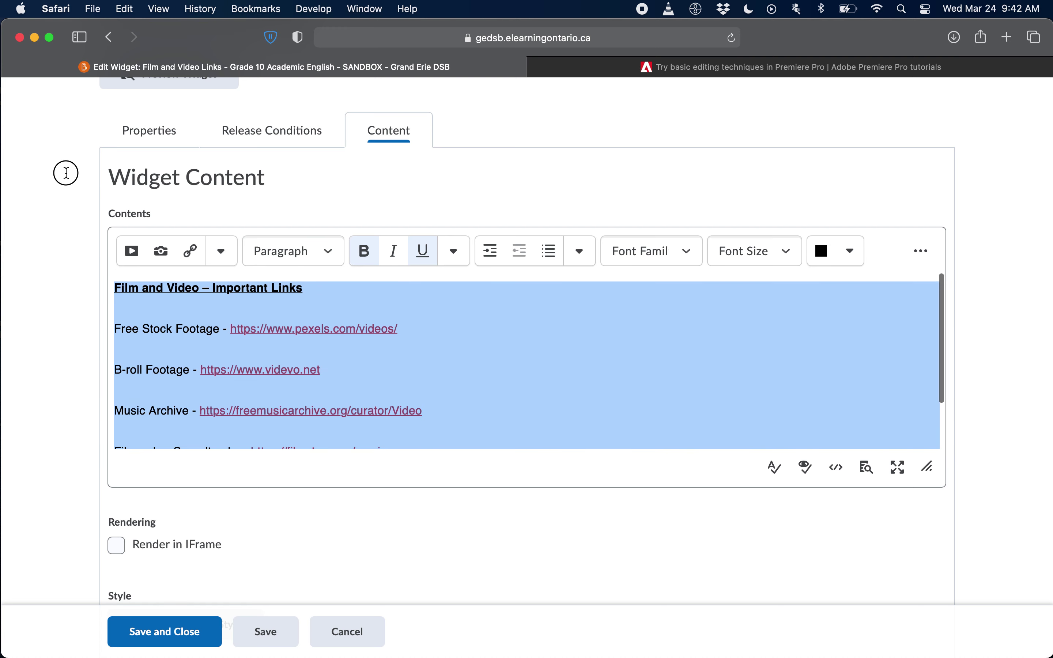
{"action": "scroll", "coordinate": [479, 323], "scroll_direction": "down", "scroll_amount": 5}
{"action": "left_click", "coordinate": [626, 403]}
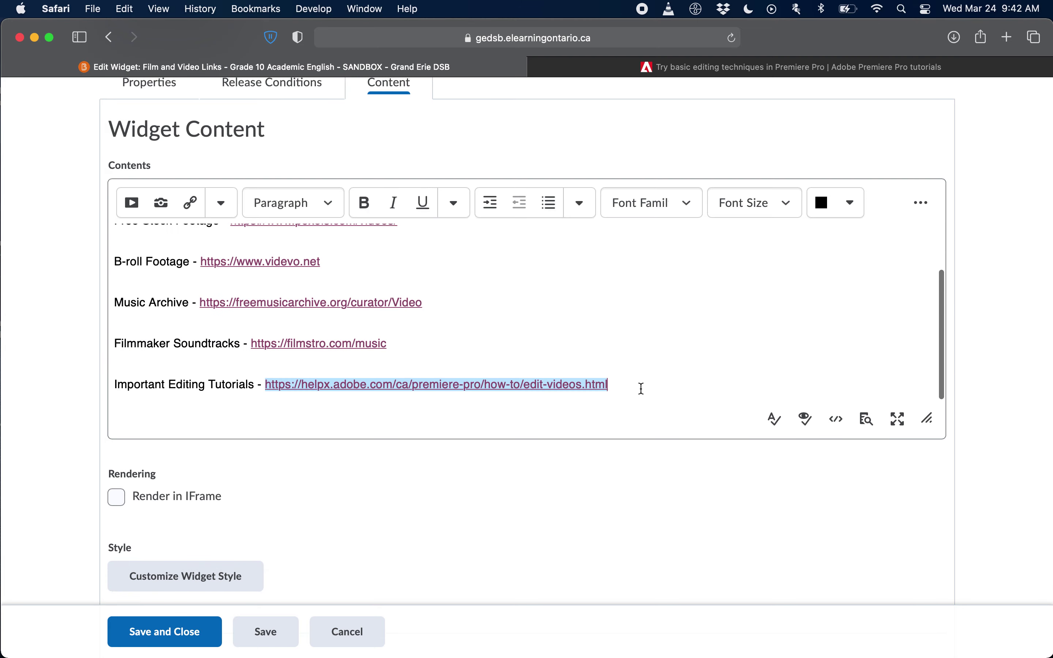
{"action": "left_click_drag", "start_coordinate": [663, 391], "coordinate": [479, 208]}
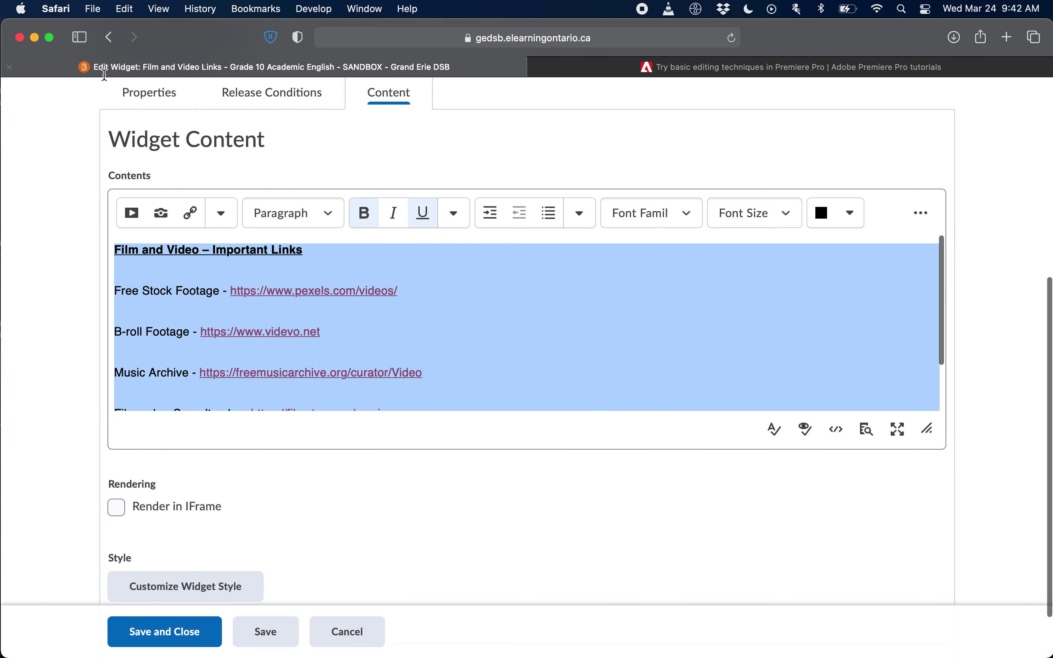
{"action": "left_click", "coordinate": [573, 213]}
{"action": "left_click", "coordinate": [622, 343]}
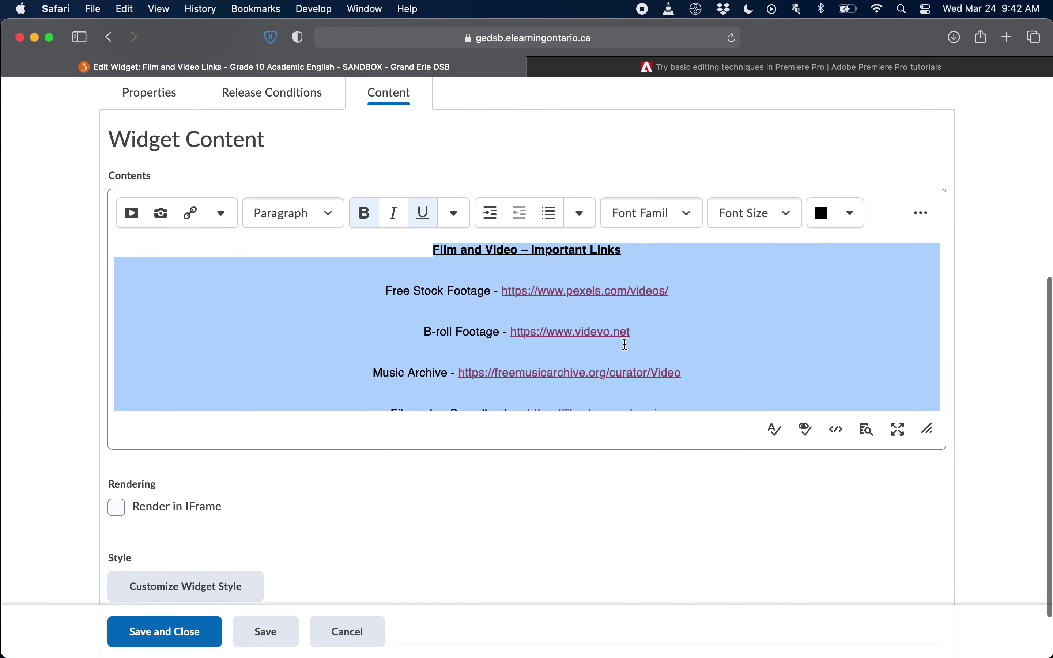
{"action": "left_click", "coordinate": [700, 303]}
Step: Check the centered link list, save and close the widget, and look through the custom widget list
{"action": "scroll", "coordinate": [702, 305], "scroll_direction": "up", "scroll_amount": 2}
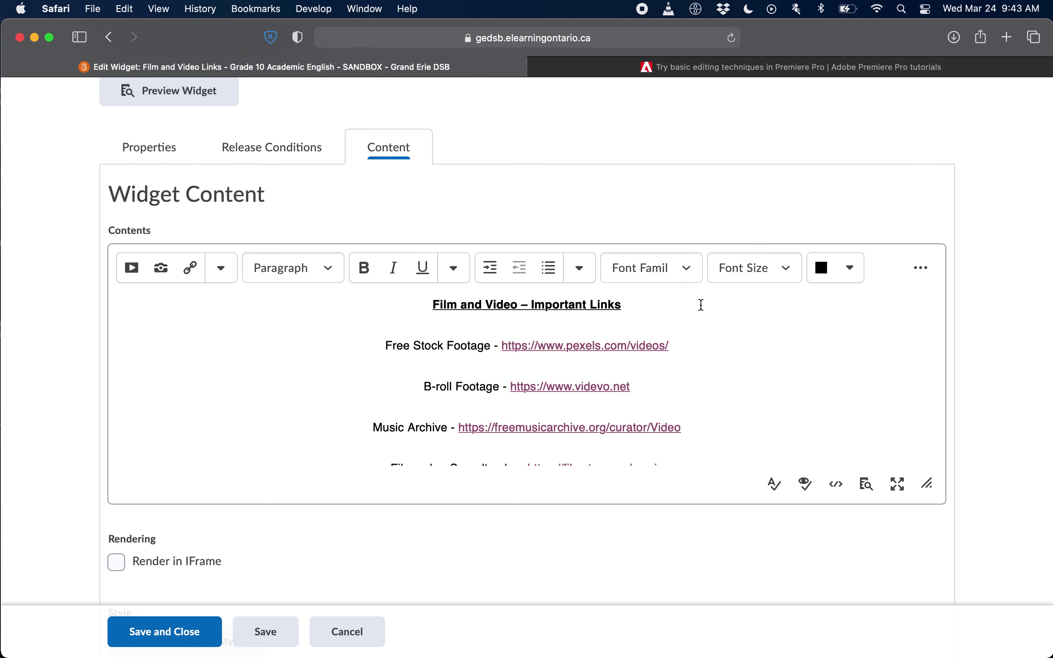
{"action": "scroll", "coordinate": [696, 388], "scroll_direction": "down", "scroll_amount": 3}
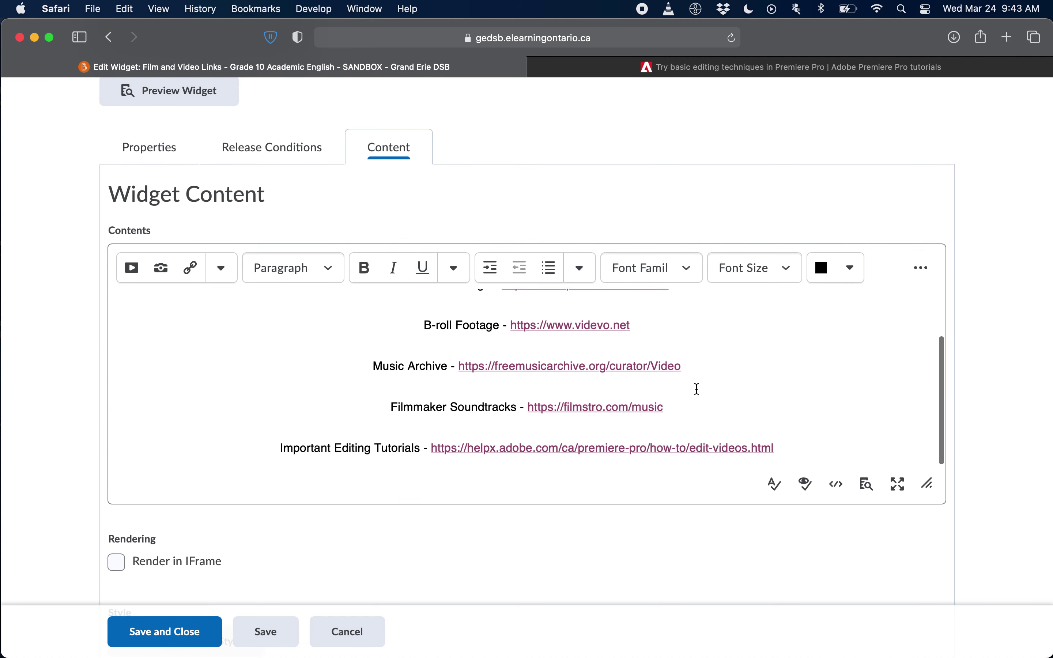
{"action": "scroll", "coordinate": [697, 388], "scroll_direction": "up", "scroll_amount": 5}
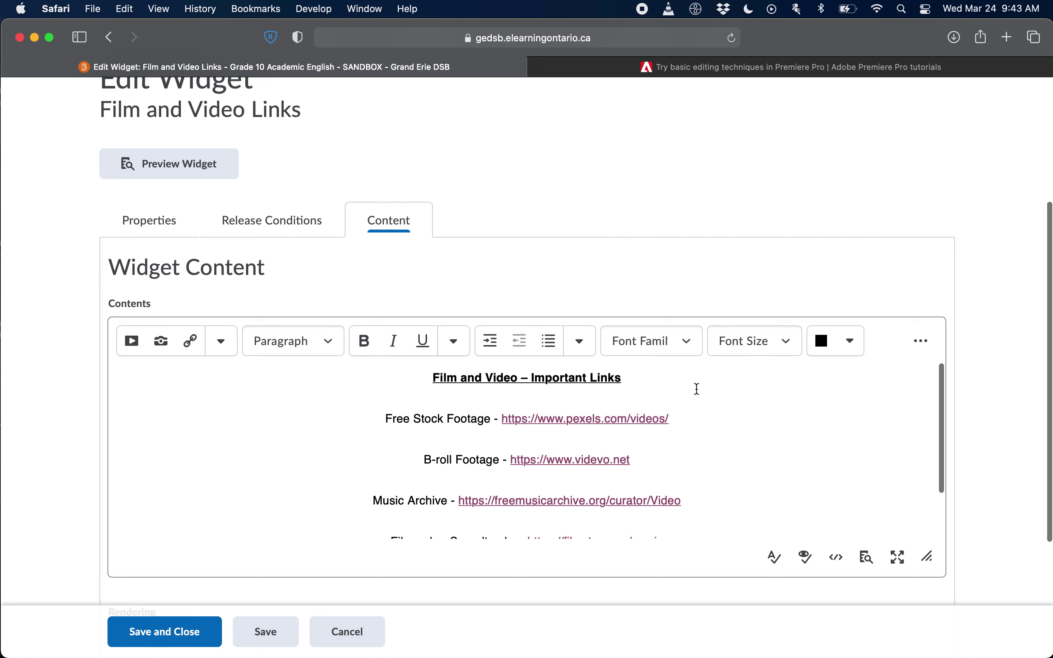
{"action": "scroll", "coordinate": [578, 249], "scroll_direction": "down", "scroll_amount": 1}
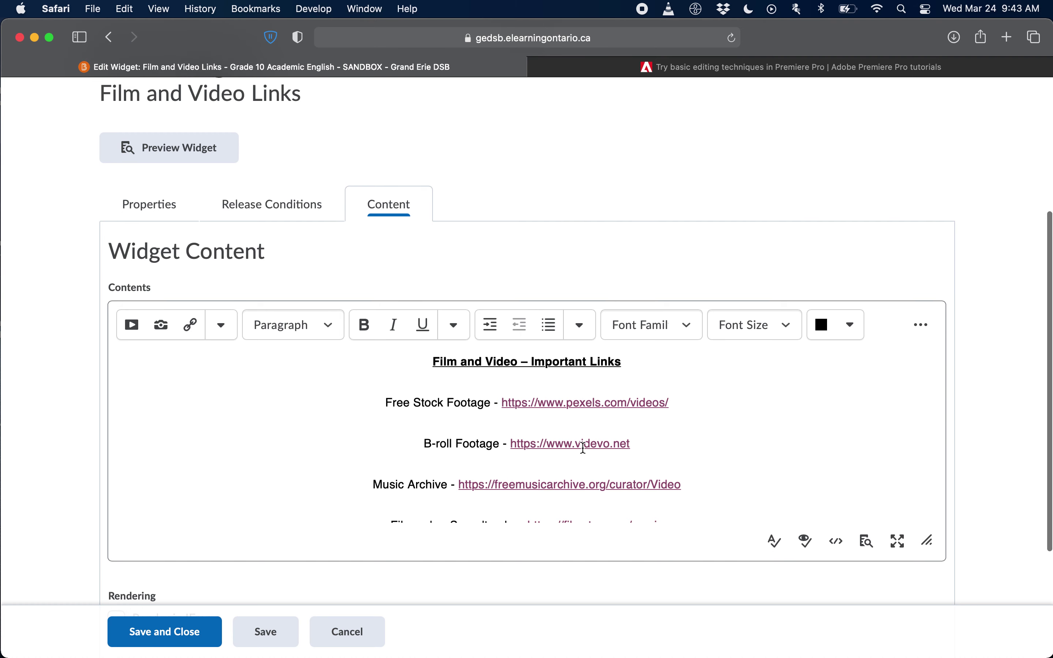
{"action": "scroll", "coordinate": [584, 447], "scroll_direction": "down", "scroll_amount": 3}
{"action": "scroll", "coordinate": [587, 264], "scroll_direction": "down", "scroll_amount": 5}
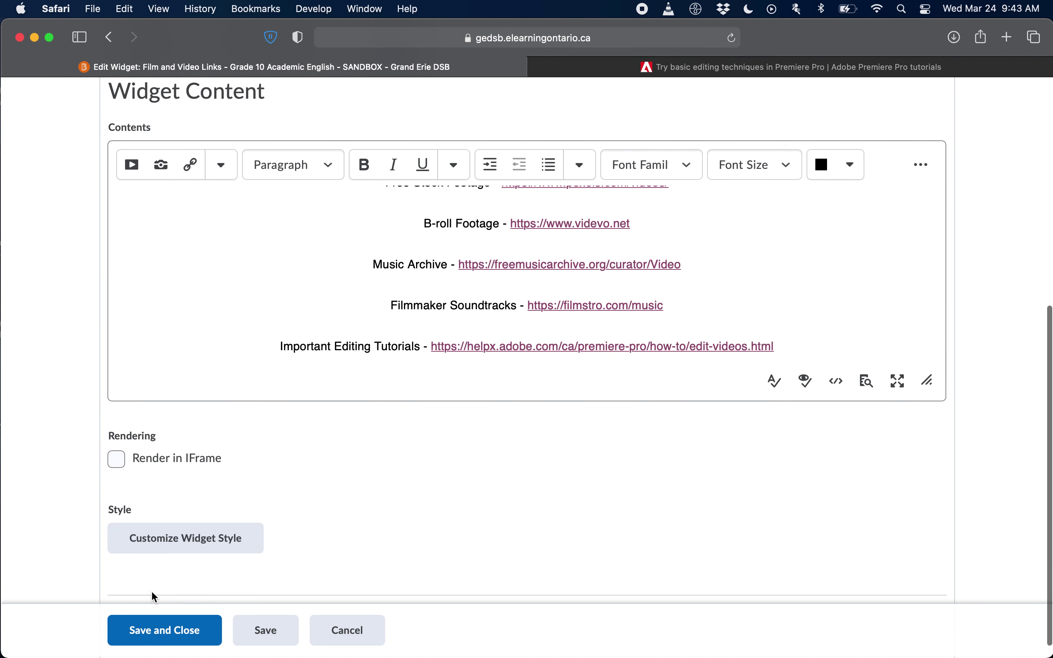
{"action": "left_click", "coordinate": [182, 632]}
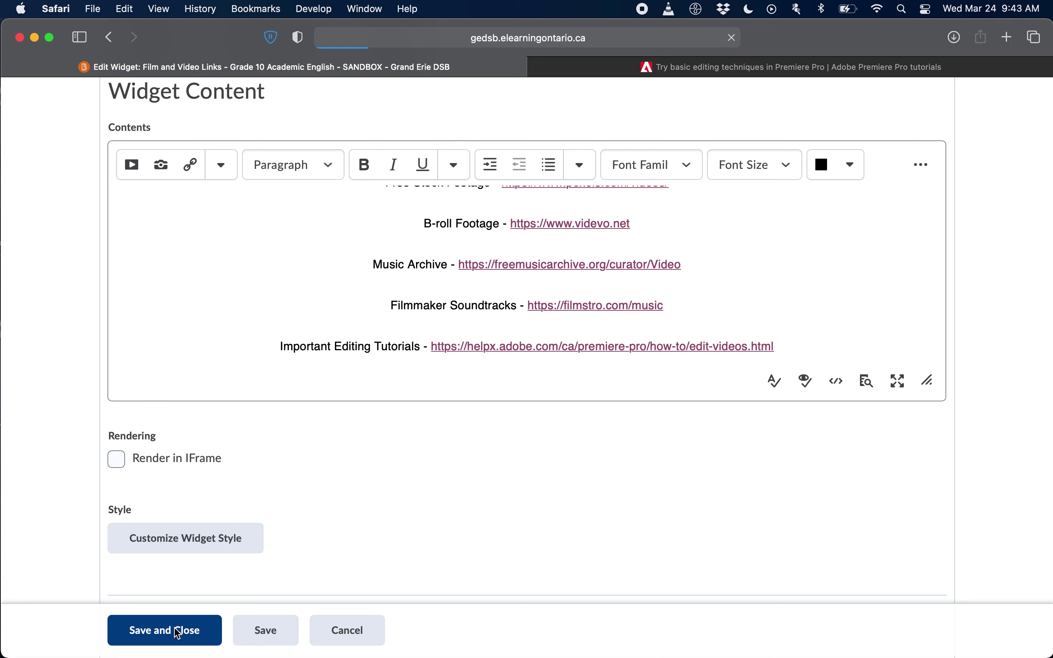
{"action": "scroll", "coordinate": [325, 491], "scroll_direction": "down", "scroll_amount": 10}
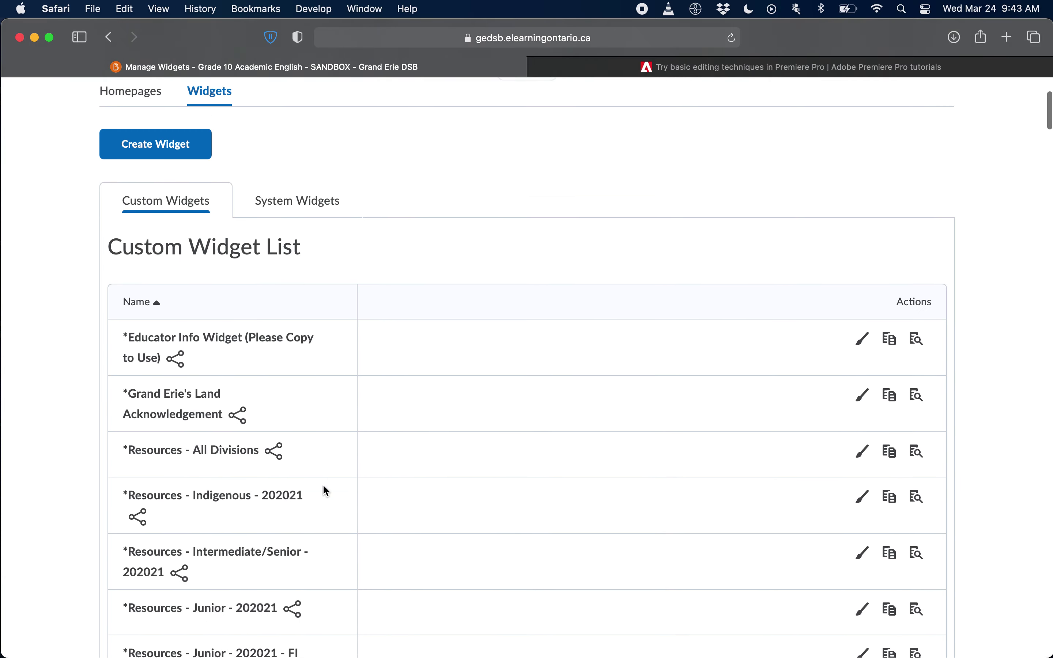
{"action": "scroll", "coordinate": [325, 491], "scroll_direction": "down", "scroll_amount": 5}
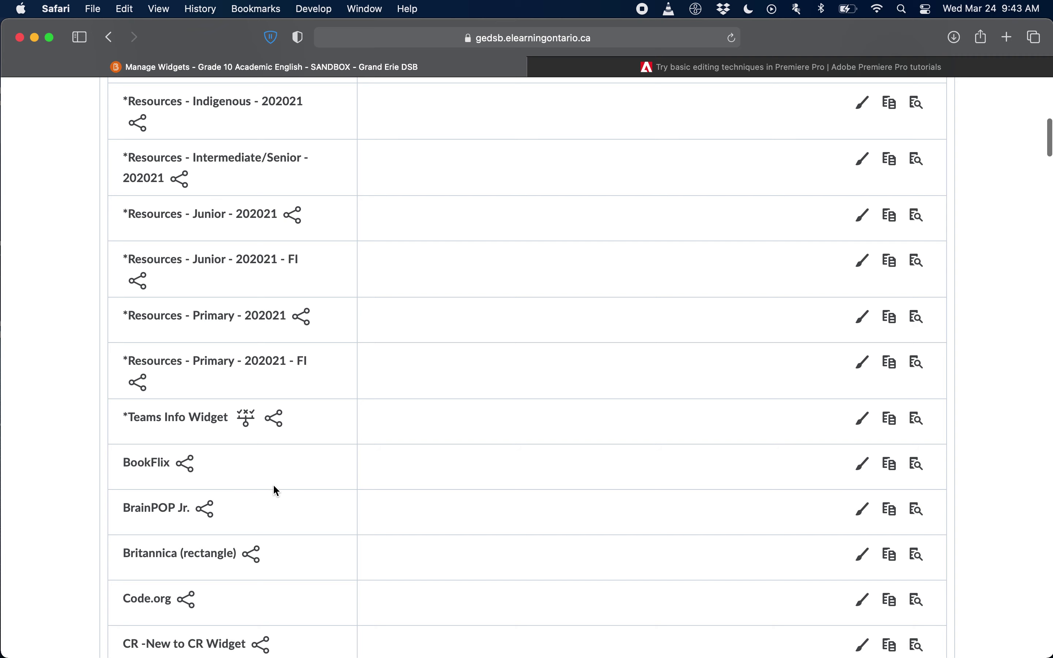
{"action": "scroll", "coordinate": [272, 468], "scroll_direction": "up", "scroll_amount": 15}
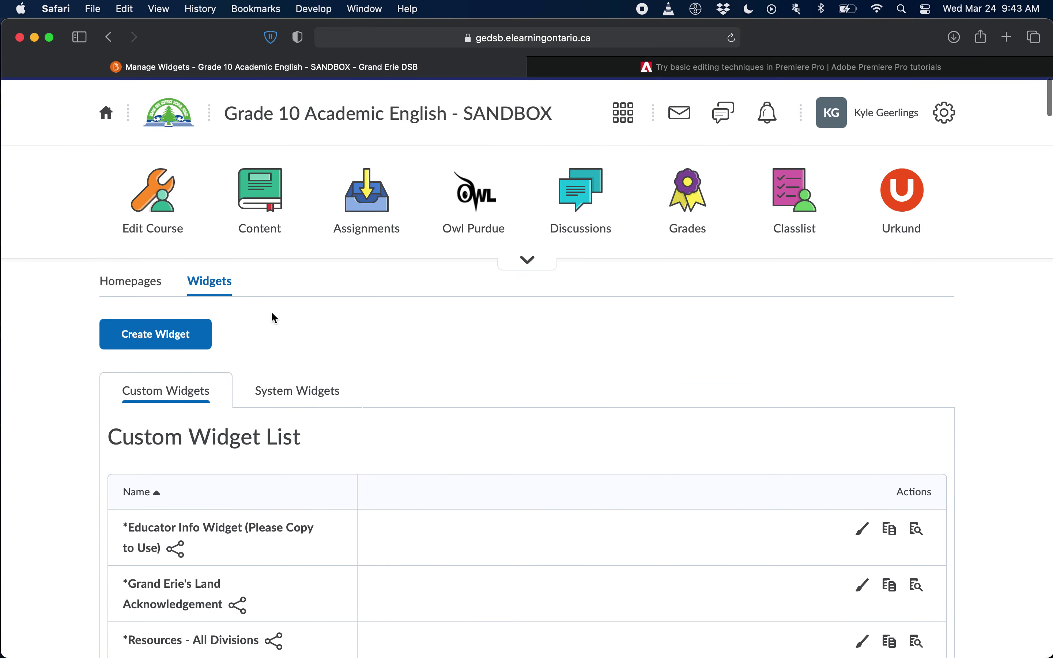
Step: Go to the course's homepages list, look through it, and open the homepage "*2020 Intermediate/ Senior - Copy" for editing
{"action": "left_click", "coordinate": [150, 289]}
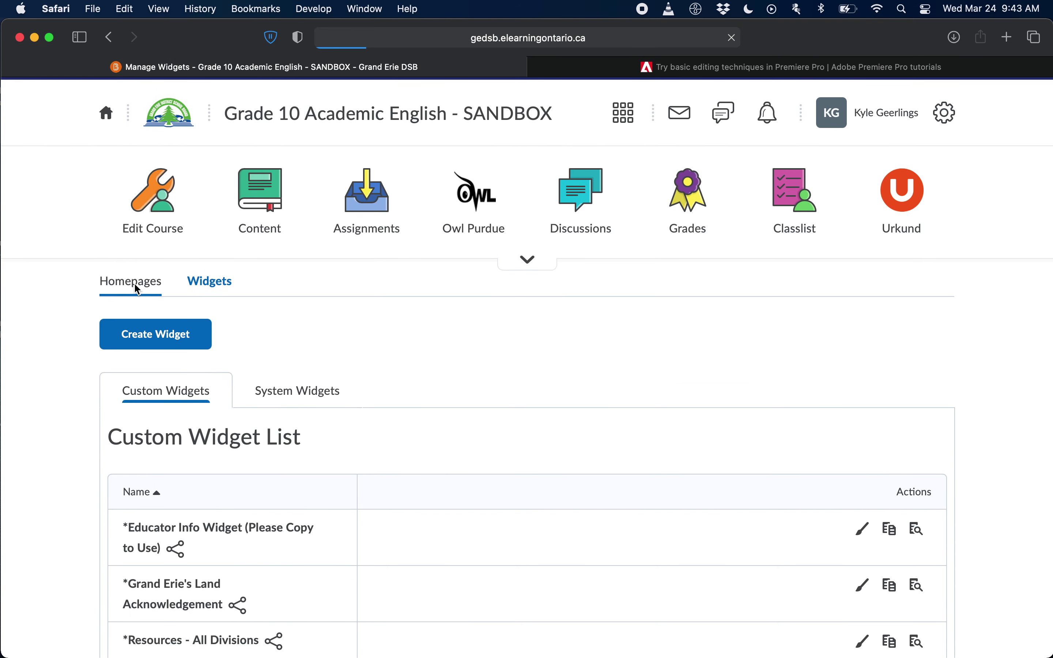
{"action": "scroll", "coordinate": [400, 417], "scroll_direction": "down", "scroll_amount": 3}
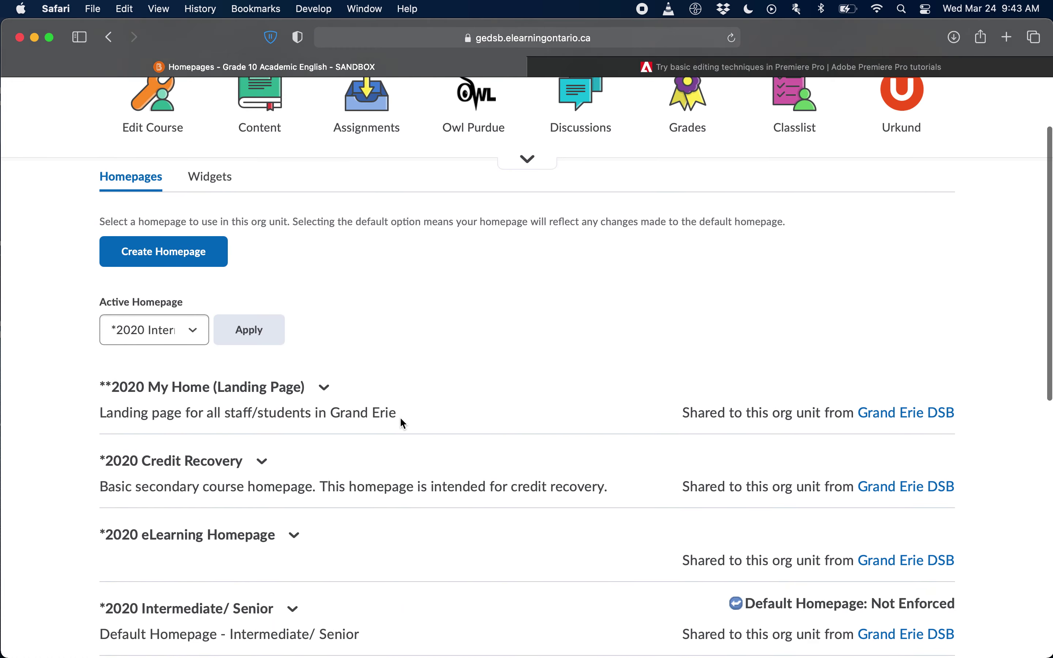
{"action": "scroll", "coordinate": [400, 418], "scroll_direction": "down", "scroll_amount": 5}
{"action": "scroll", "coordinate": [401, 419], "scroll_direction": "up", "scroll_amount": 4}
{"action": "scroll", "coordinate": [401, 419], "scroll_direction": "down", "scroll_amount": 1}
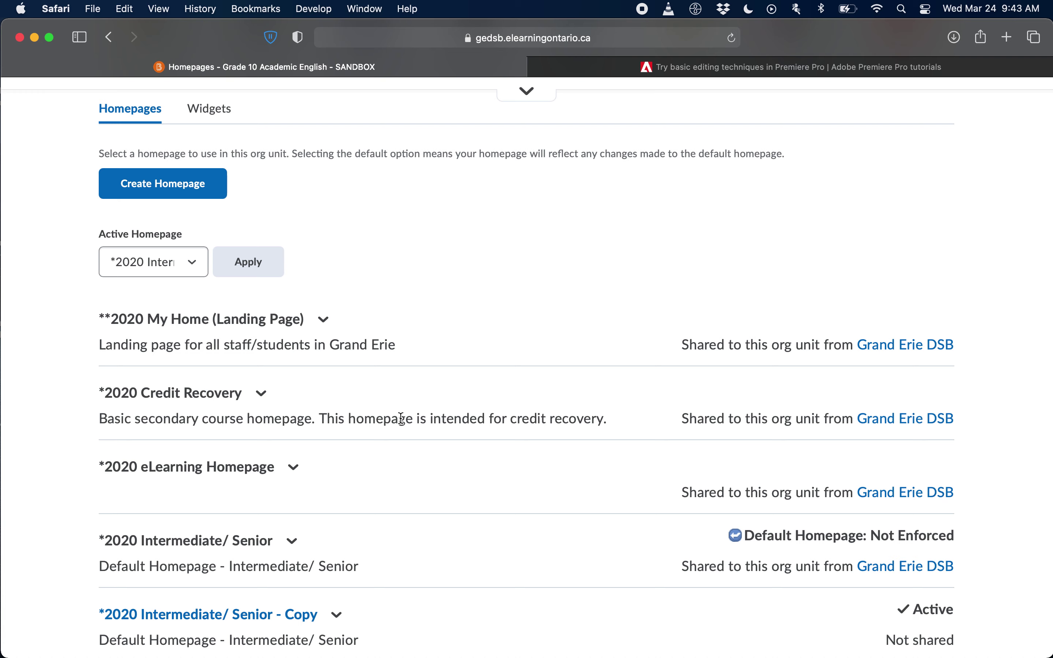
{"action": "scroll", "coordinate": [399, 418], "scroll_direction": "down", "scroll_amount": 2}
{"action": "scroll", "coordinate": [289, 458], "scroll_direction": "up", "scroll_amount": 3}
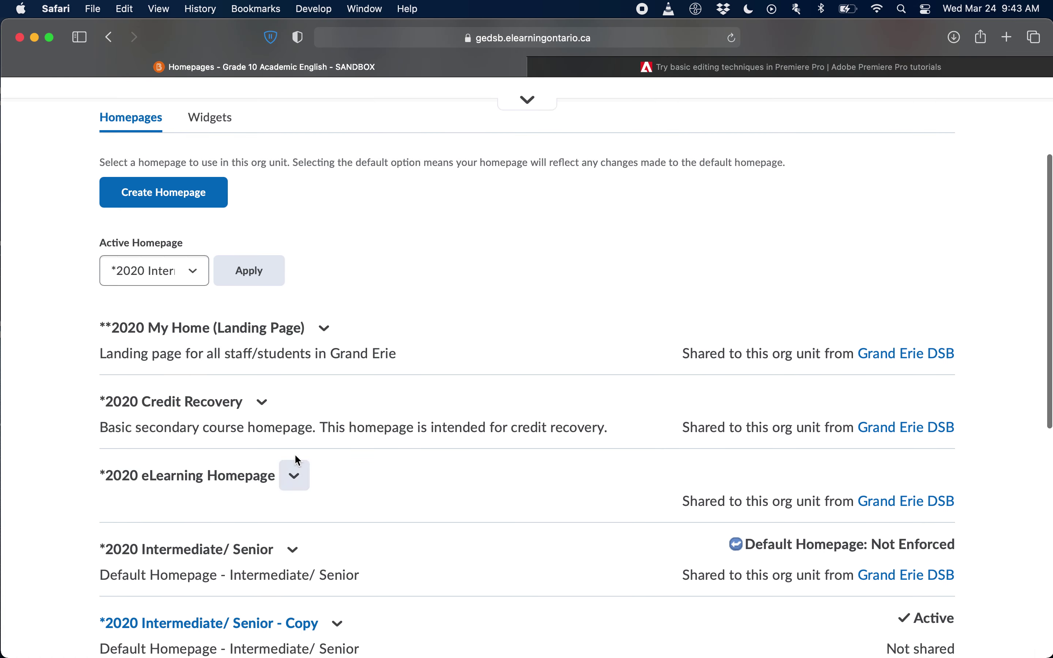
{"action": "scroll", "coordinate": [304, 479], "scroll_direction": "down", "scroll_amount": 4}
{"action": "scroll", "coordinate": [301, 441], "scroll_direction": "up", "scroll_amount": 1}
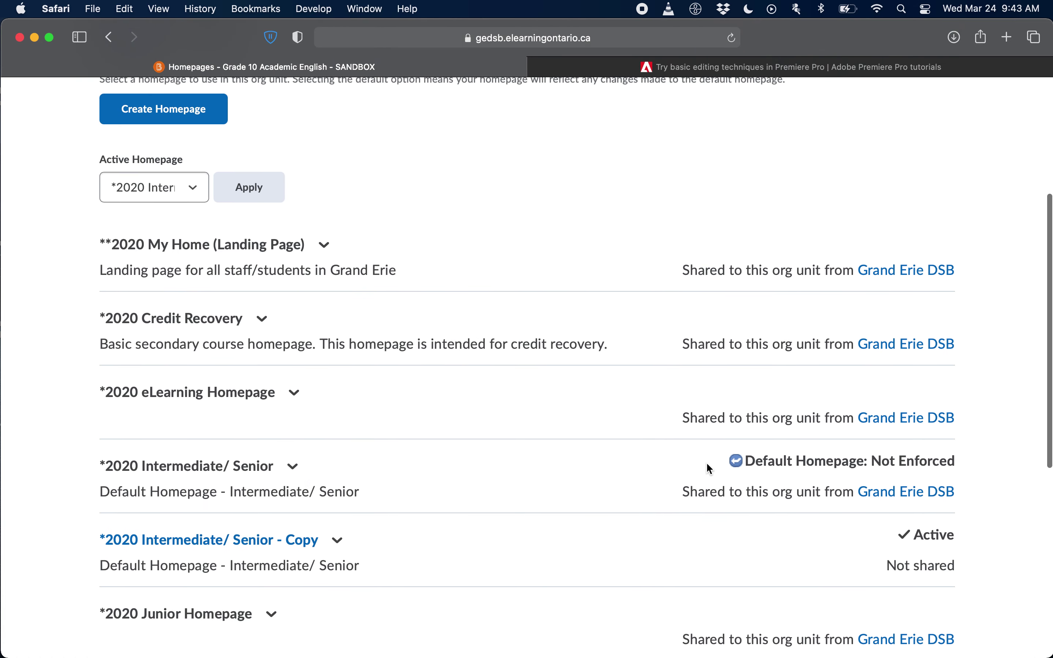
{"action": "left_click", "coordinate": [293, 467]}
{"action": "left_click", "coordinate": [353, 458]}
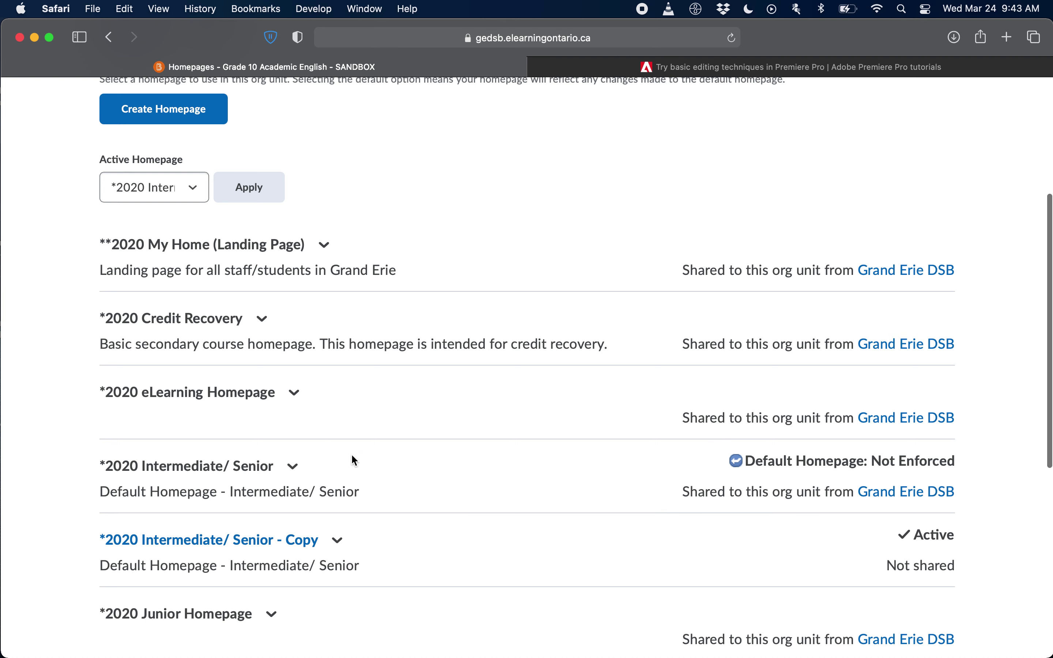
{"action": "left_click", "coordinate": [274, 548]}
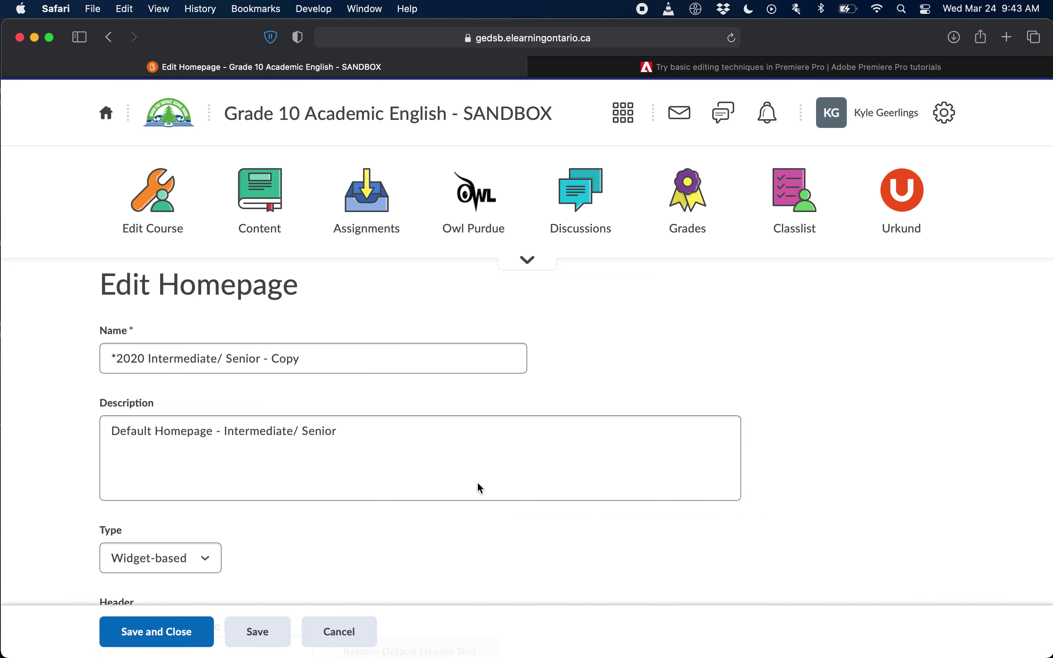
Step: Find the "Film and Video Links" widget by searching "film and video" and add it to the homepage layout's smaller panel beside the main one
{"action": "scroll", "coordinate": [478, 482], "scroll_direction": "down", "scroll_amount": 3}
{"action": "scroll", "coordinate": [478, 481], "scroll_direction": "down", "scroll_amount": 20}
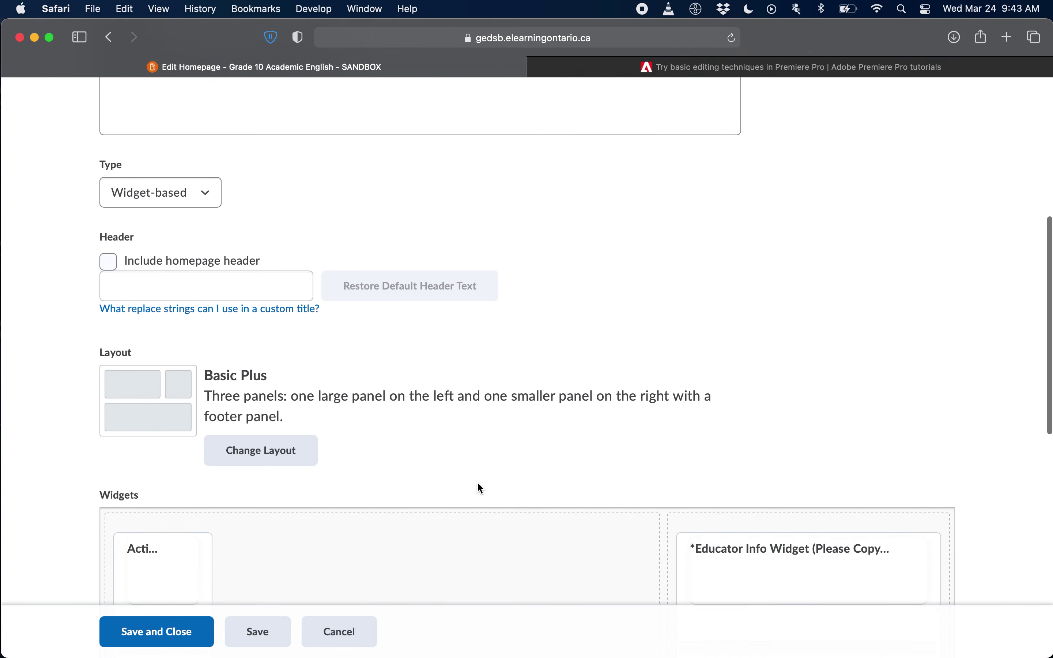
{"action": "scroll", "coordinate": [477, 481], "scroll_direction": "down", "scroll_amount": 5}
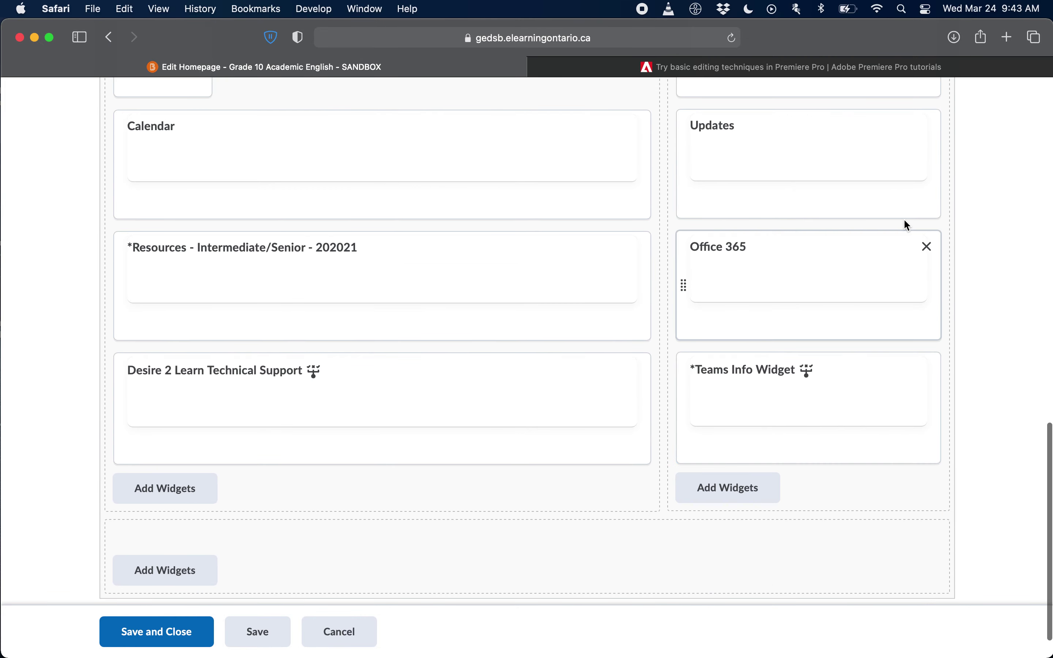
{"action": "left_click", "coordinate": [723, 490]}
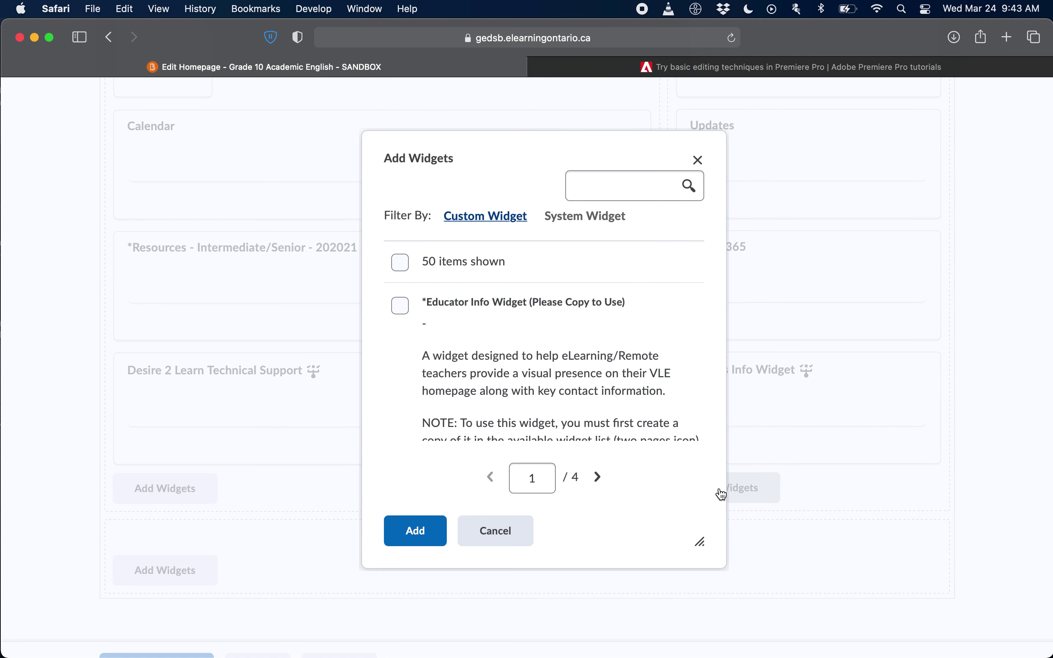
{"action": "left_click", "coordinate": [614, 183]}
{"action": "type", "text": "film and"}
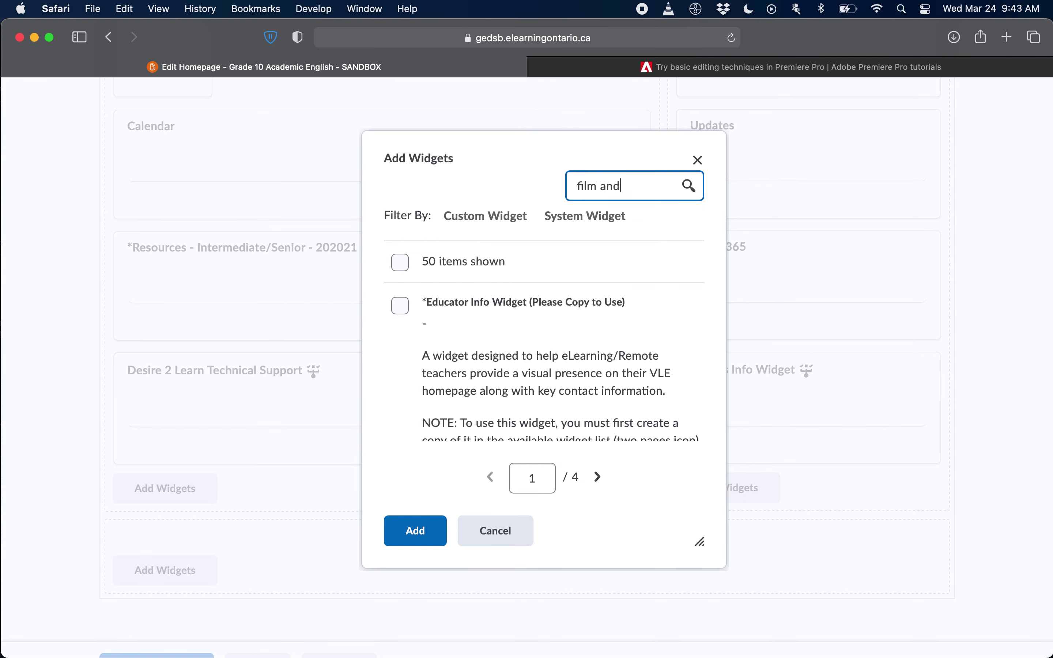
{"action": "type", "text": " video"}
{"action": "key", "text": "Return"}
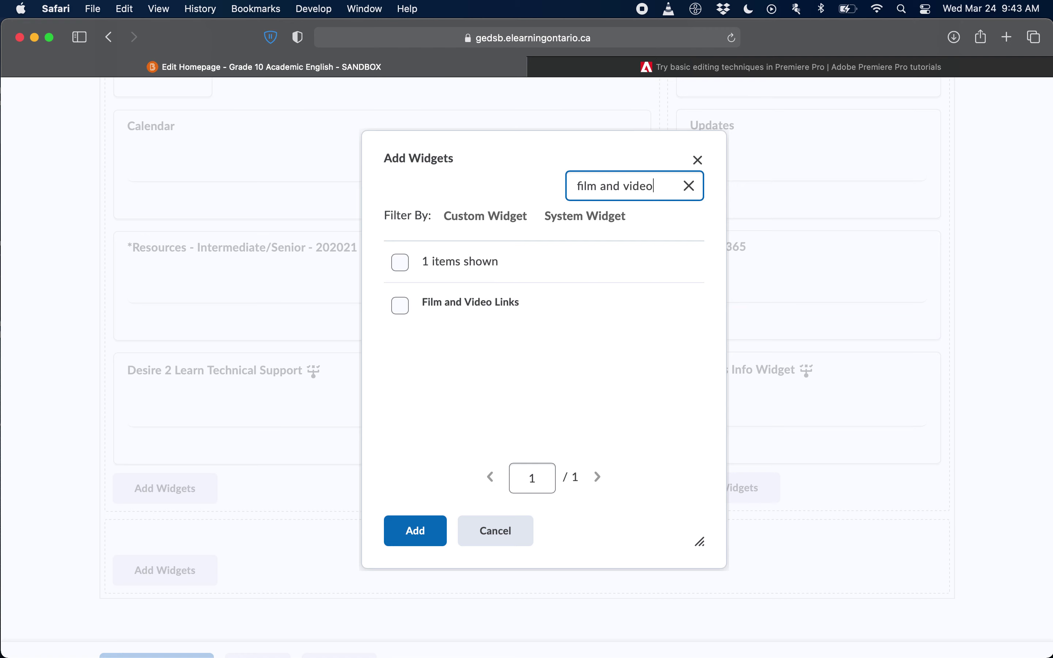
{"action": "left_click", "coordinate": [400, 306]}
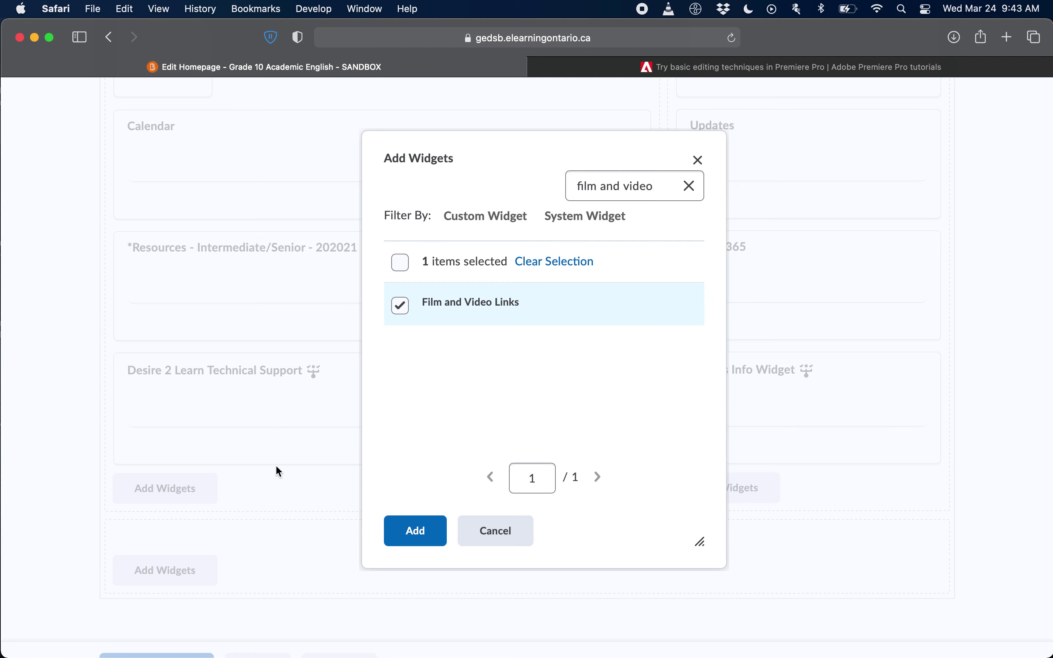
{"action": "left_click", "coordinate": [410, 536]}
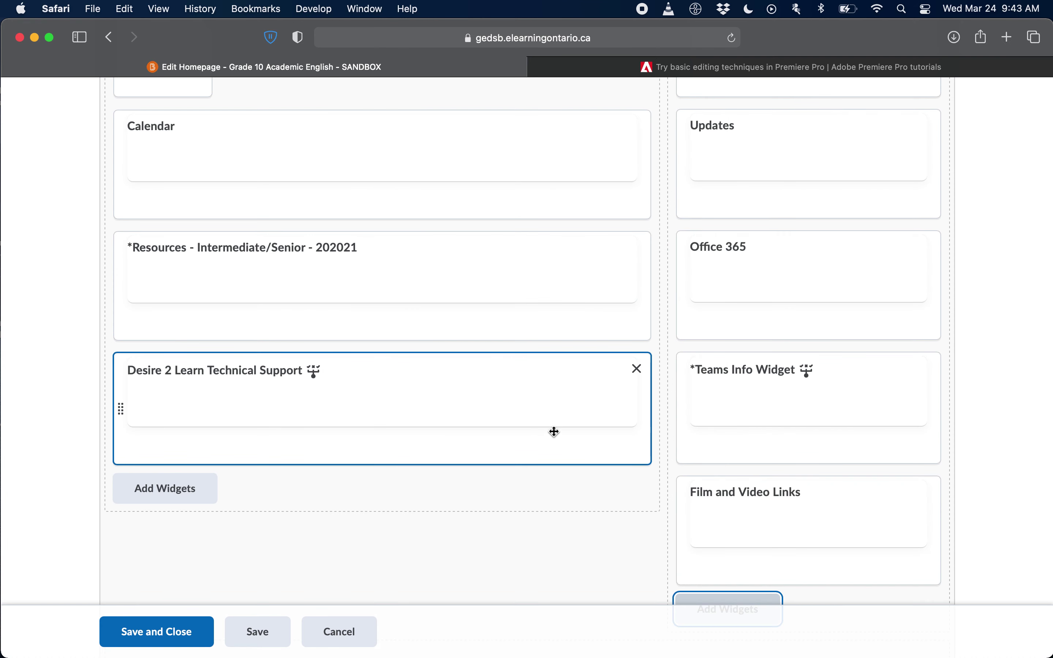
Step: Move the Film and Video Links widget to the top of its panel, above the Educator Info Widget, and save and close the homepage
{"action": "left_click_drag", "start_coordinate": [815, 525], "coordinate": [788, 130]}
{"action": "scroll", "coordinate": [753, 193], "scroll_direction": "up", "scroll_amount": 4}
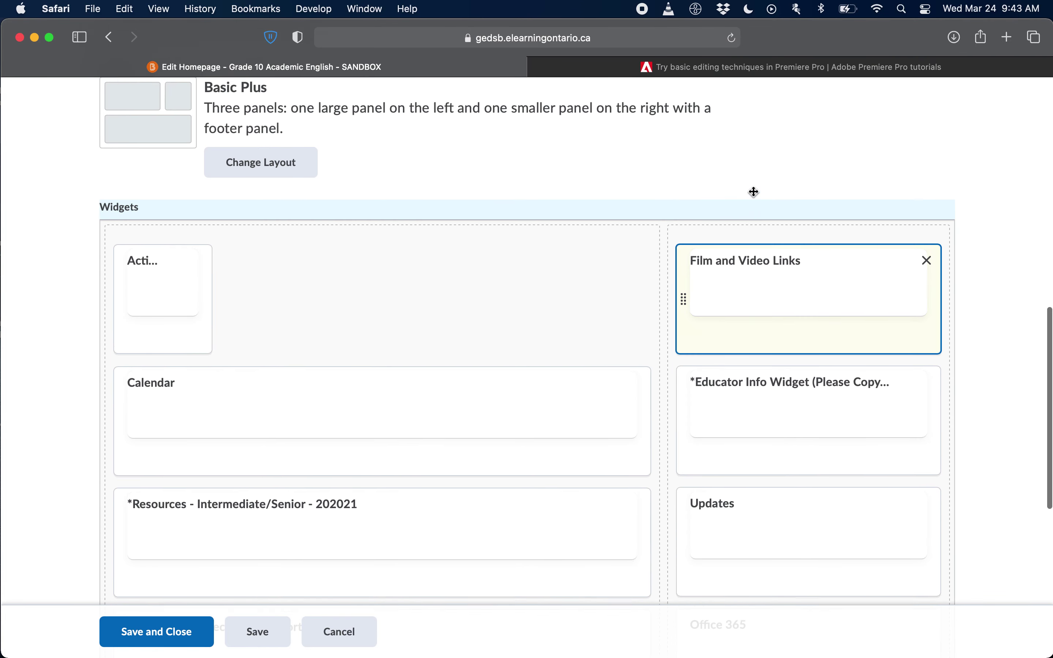
{"action": "scroll", "coordinate": [814, 404], "scroll_direction": "up", "scroll_amount": 3}
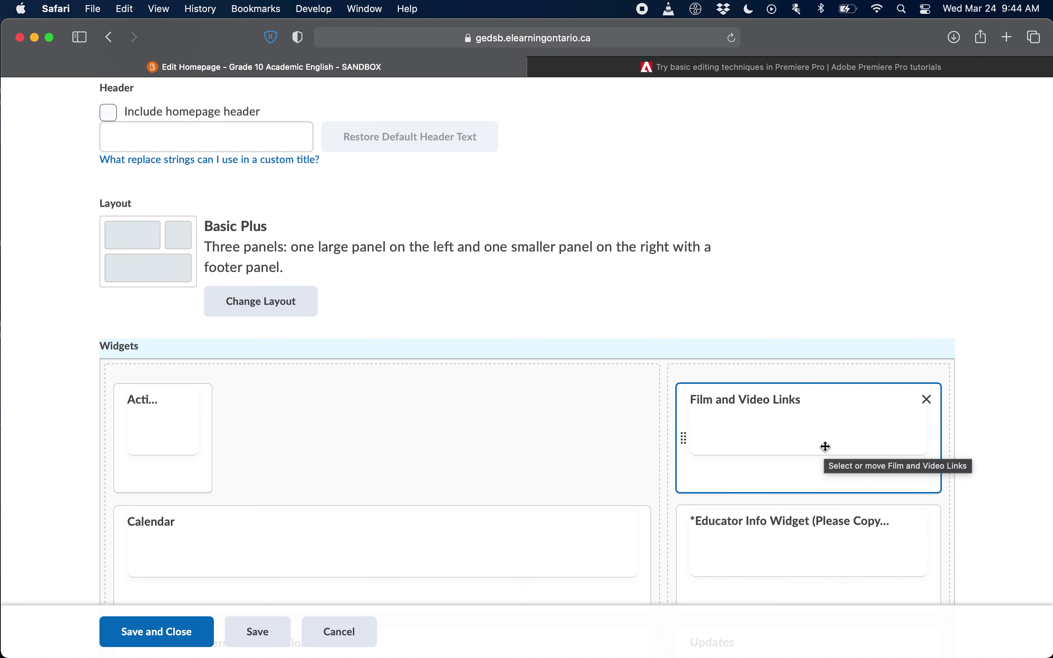
{"action": "scroll", "coordinate": [827, 447], "scroll_direction": "up", "scroll_amount": 1}
{"action": "scroll", "coordinate": [827, 448], "scroll_direction": "up", "scroll_amount": 1}
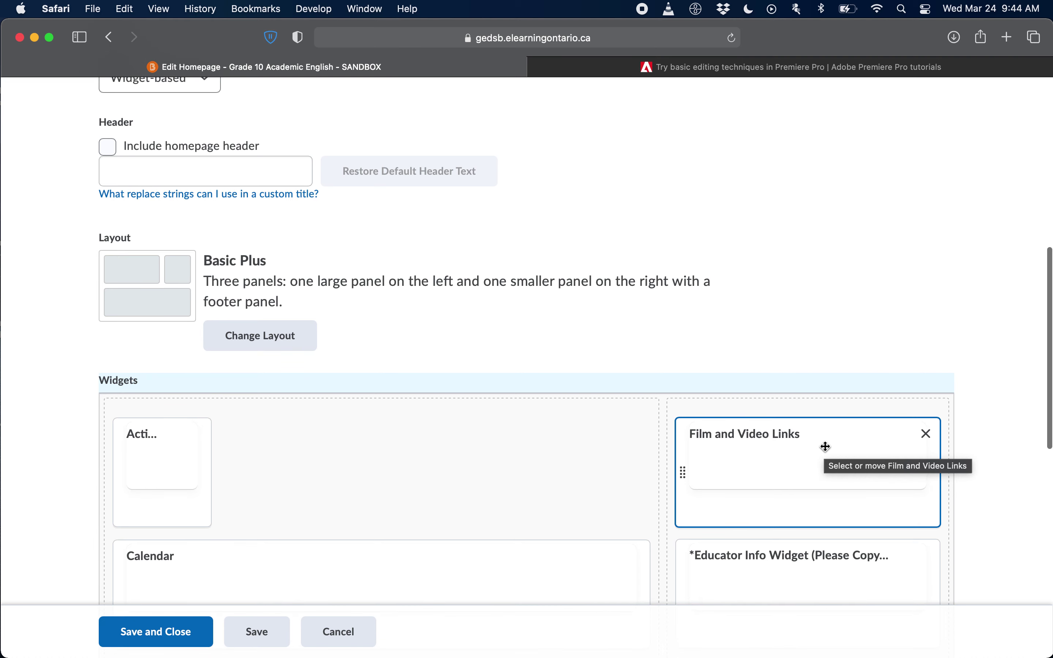
{"action": "scroll", "coordinate": [824, 435], "scroll_direction": "up", "scroll_amount": 3}
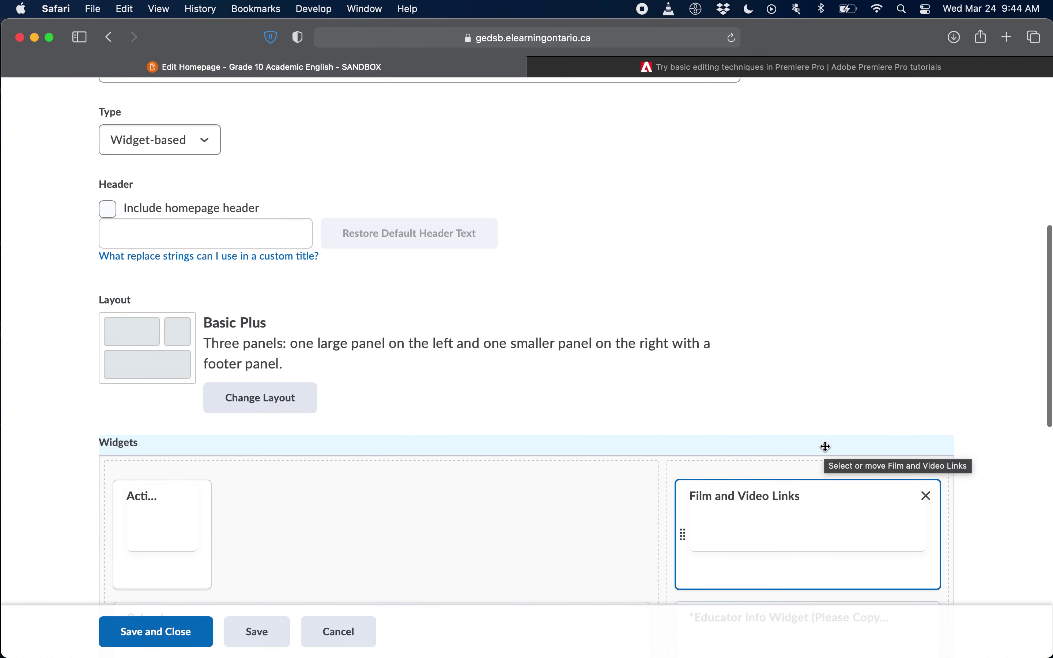
{"action": "scroll", "coordinate": [817, 416], "scroll_direction": "down", "scroll_amount": 3}
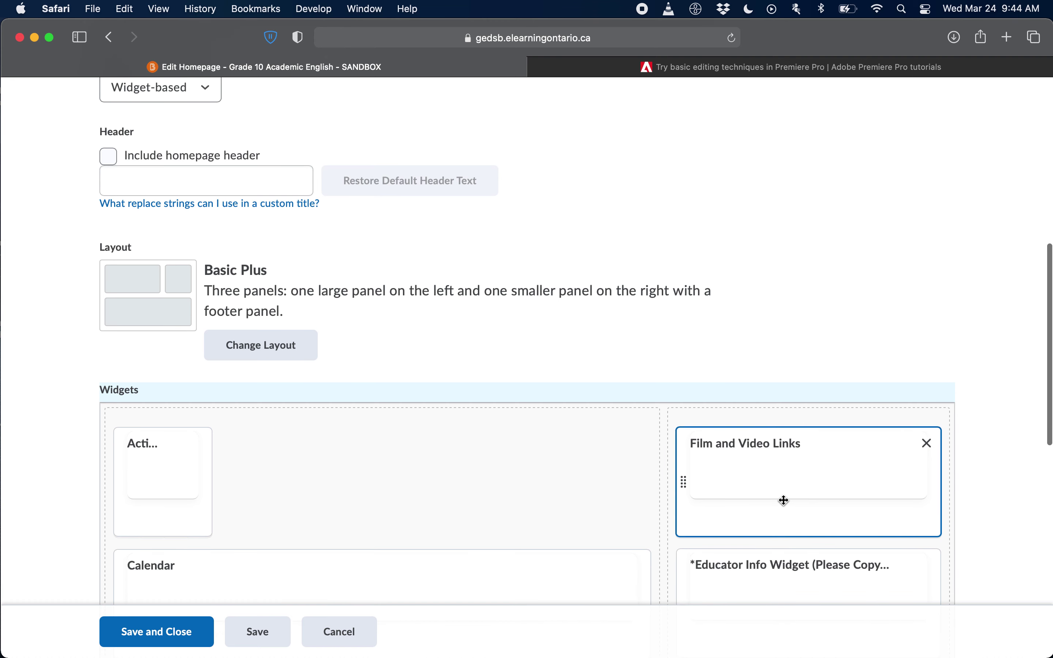
{"action": "scroll", "coordinate": [785, 479], "scroll_direction": "down", "scroll_amount": 2}
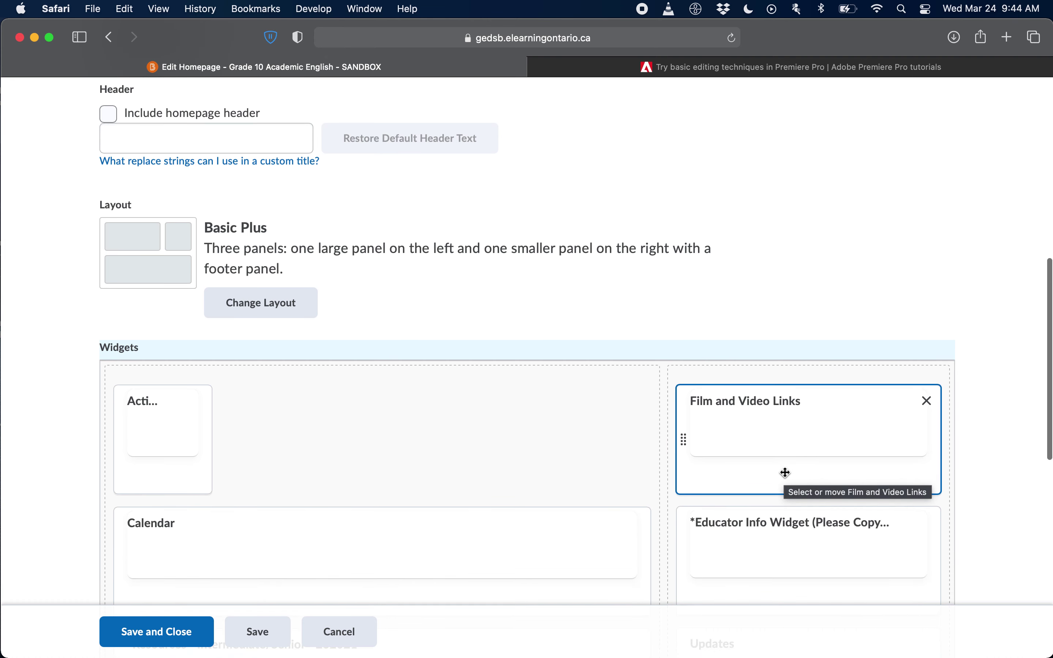
{"action": "scroll", "coordinate": [795, 424], "scroll_direction": "down", "scroll_amount": 2}
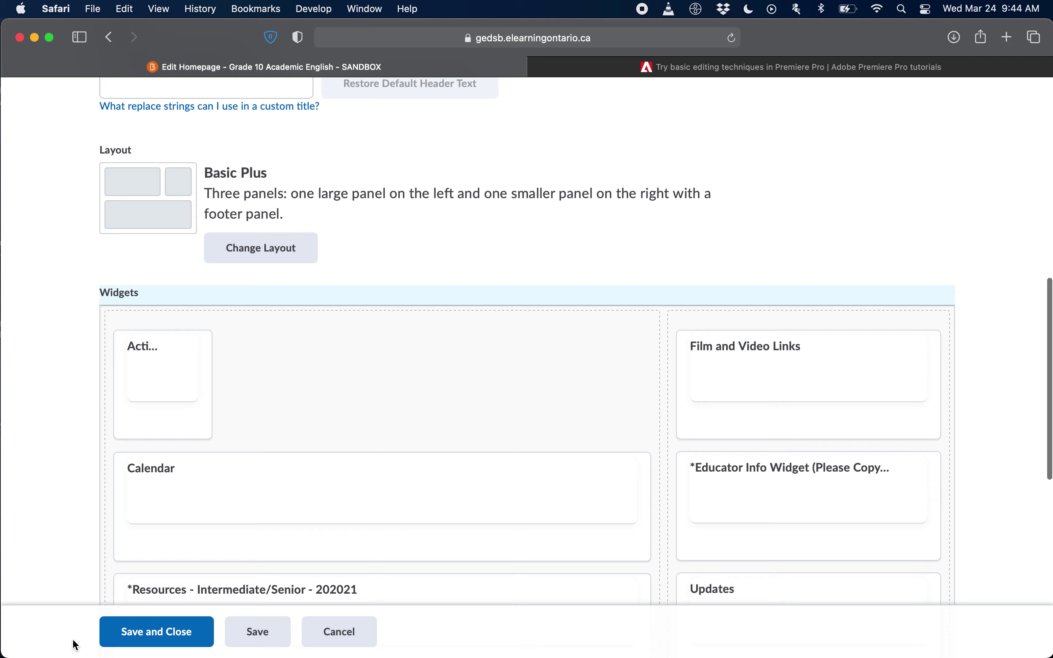
{"action": "left_click", "coordinate": [127, 639]}
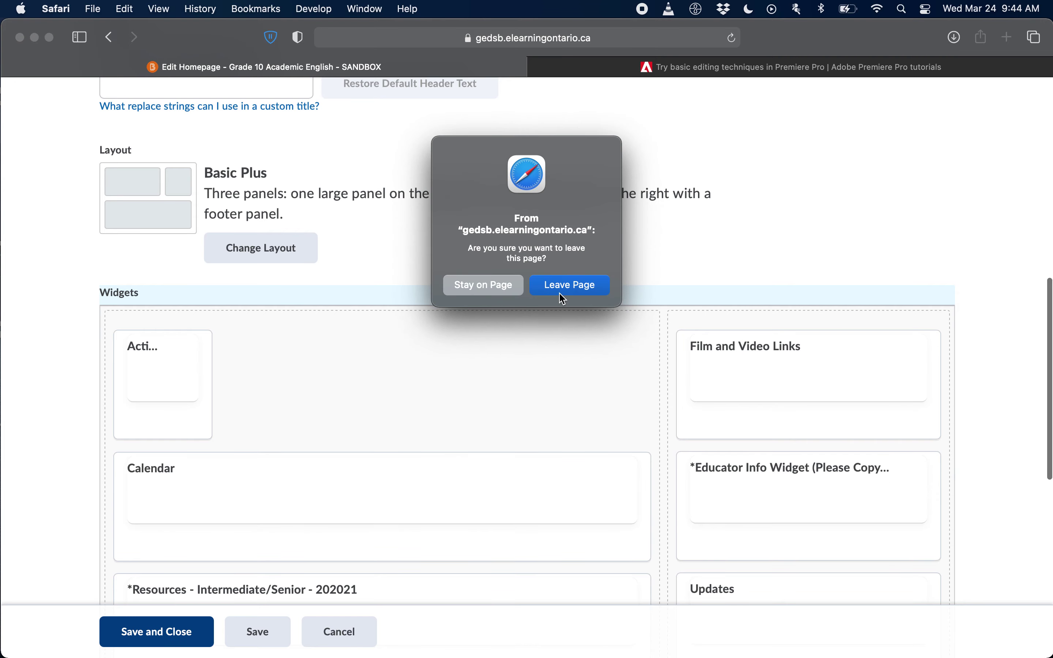
{"action": "left_click", "coordinate": [563, 294]}
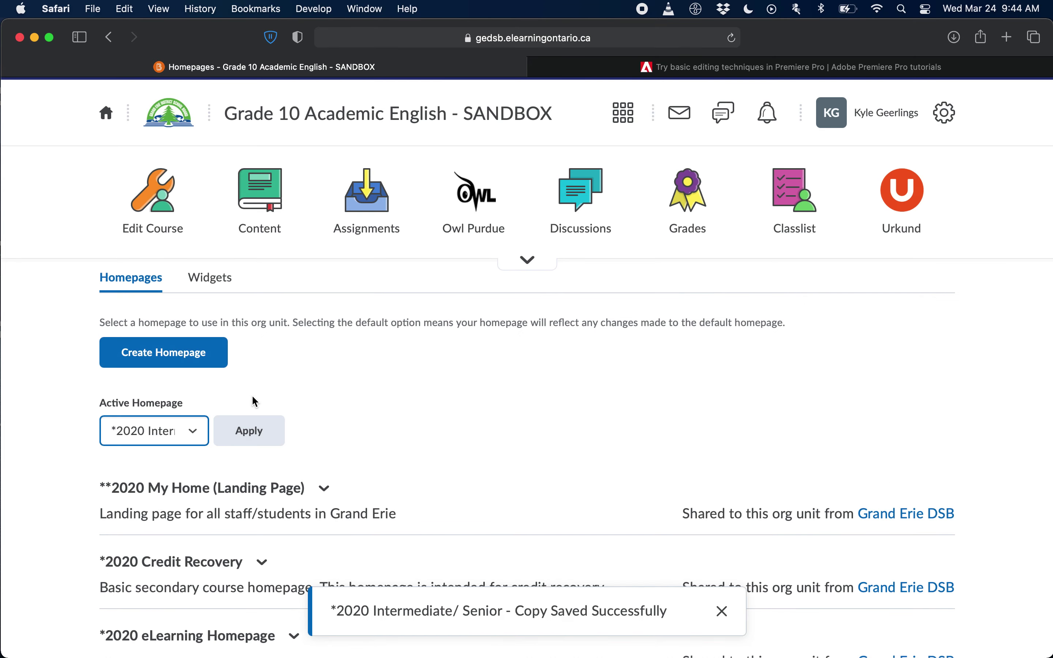
Step: Check the active homepage choices, keep "*2020 Intermediate/ Senior - Copy" selected and apply it, and go to the course homepage
{"action": "scroll", "coordinate": [305, 462], "scroll_direction": "down", "scroll_amount": 5}
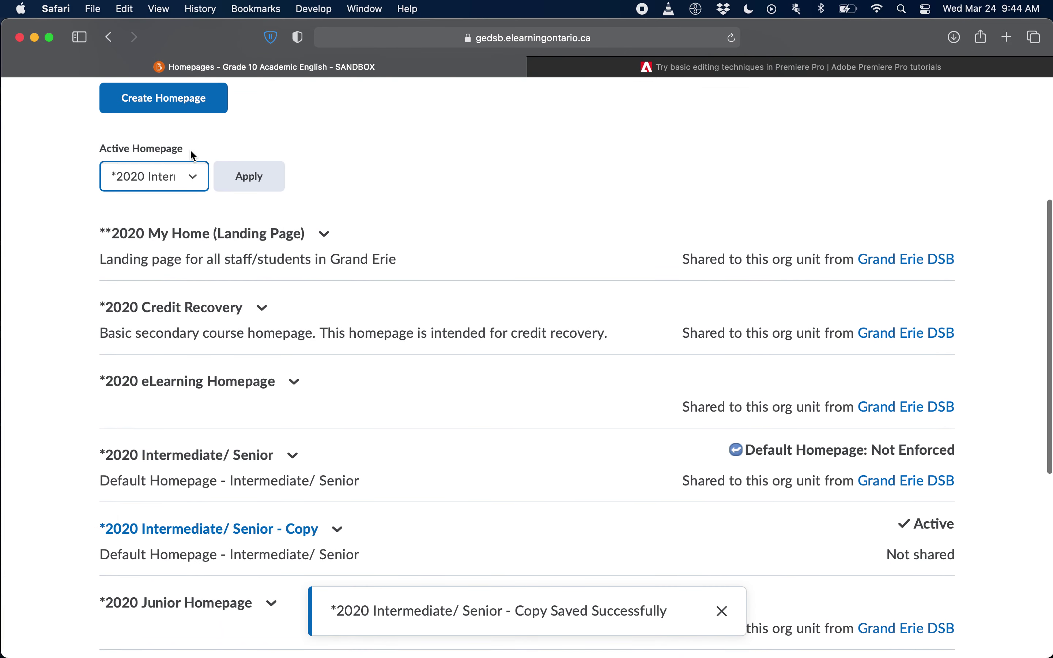
{"action": "left_click", "coordinate": [181, 182]}
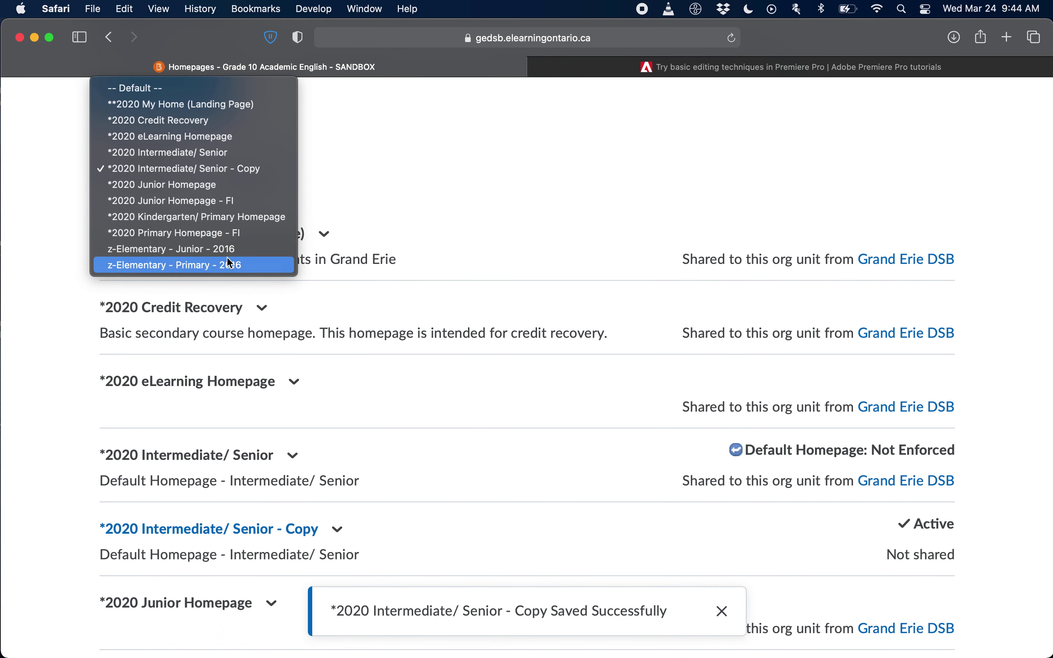
{"action": "left_click", "coordinate": [374, 176]}
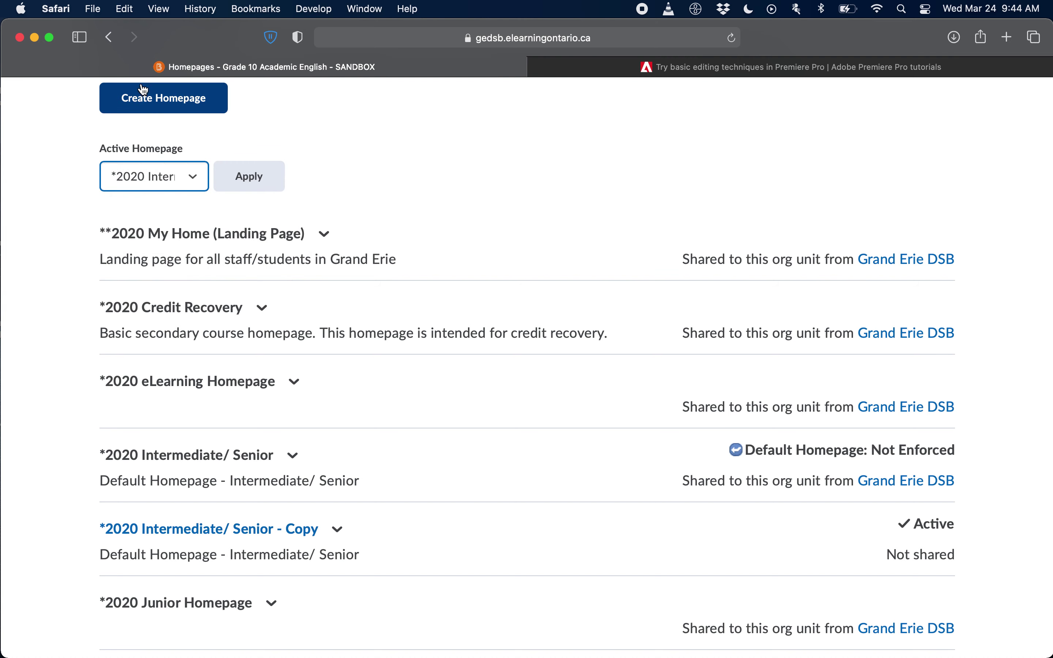
{"action": "left_click", "coordinate": [115, 176]}
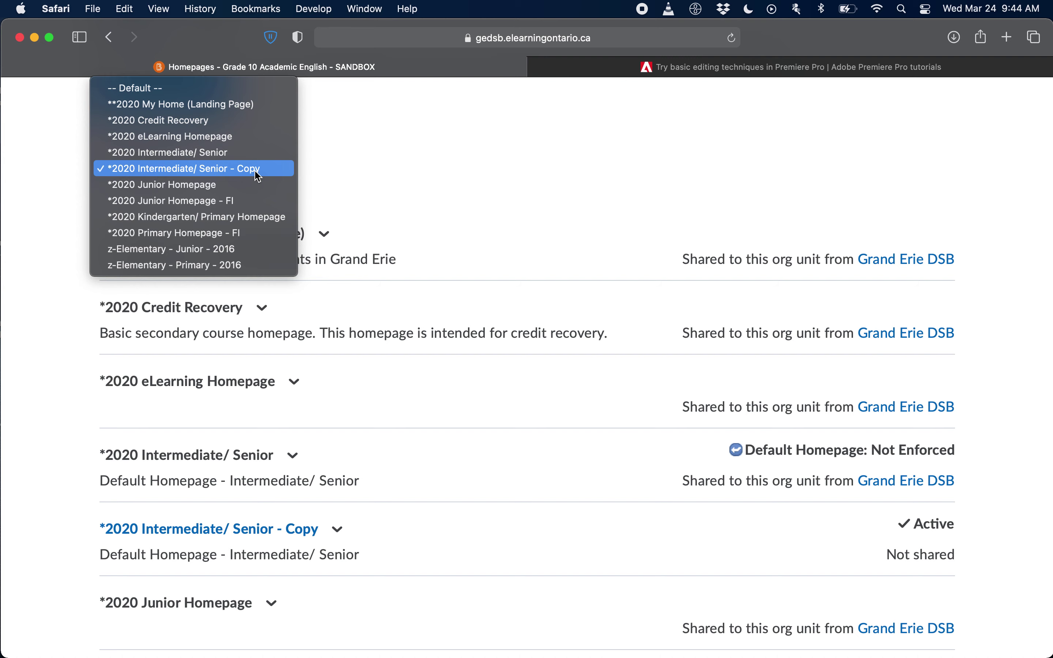
{"action": "left_click", "coordinate": [364, 152]}
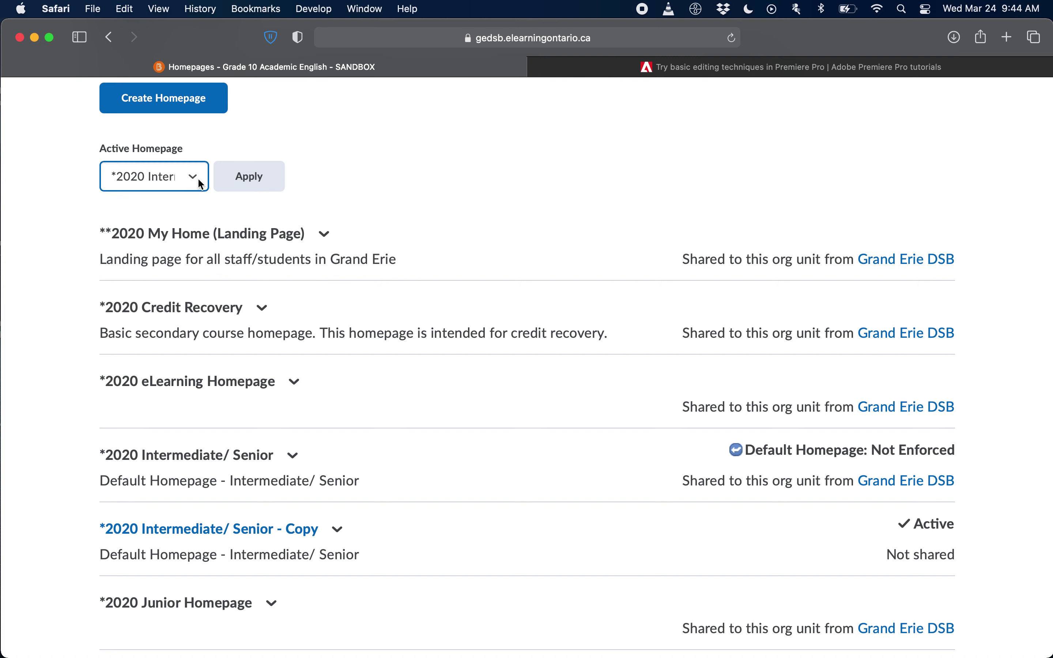
{"action": "left_click", "coordinate": [249, 176]}
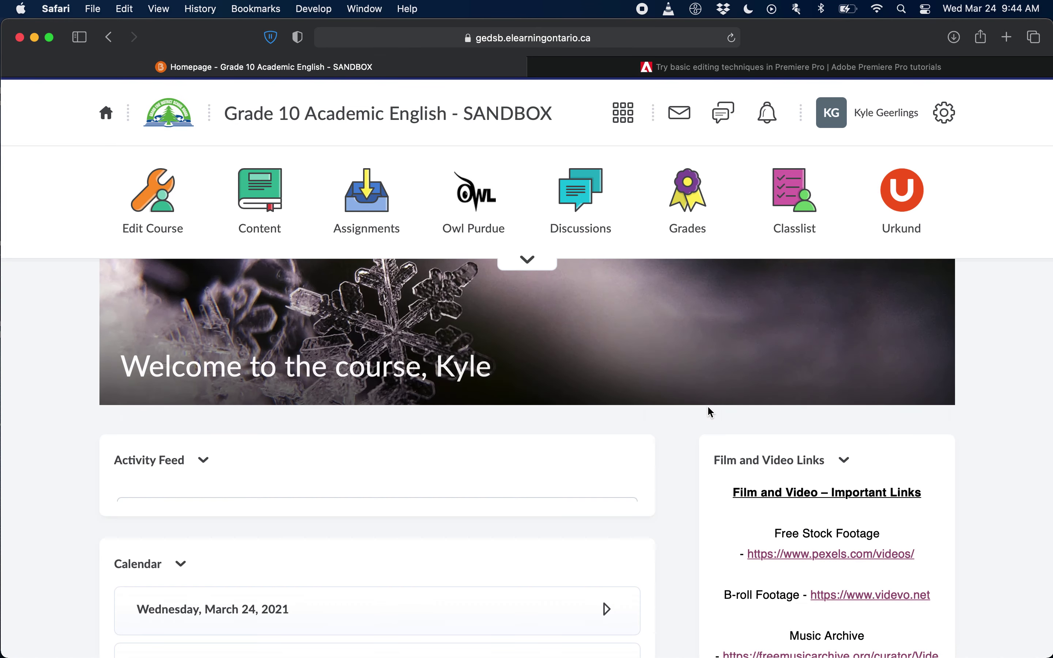
Step: Examine the Film and Video Links widget, its list of links and its options on the course homepage
{"action": "scroll", "coordinate": [708, 412], "scroll_direction": "down", "scroll_amount": 5}
{"action": "scroll", "coordinate": [860, 457], "scroll_direction": "down", "scroll_amount": 5}
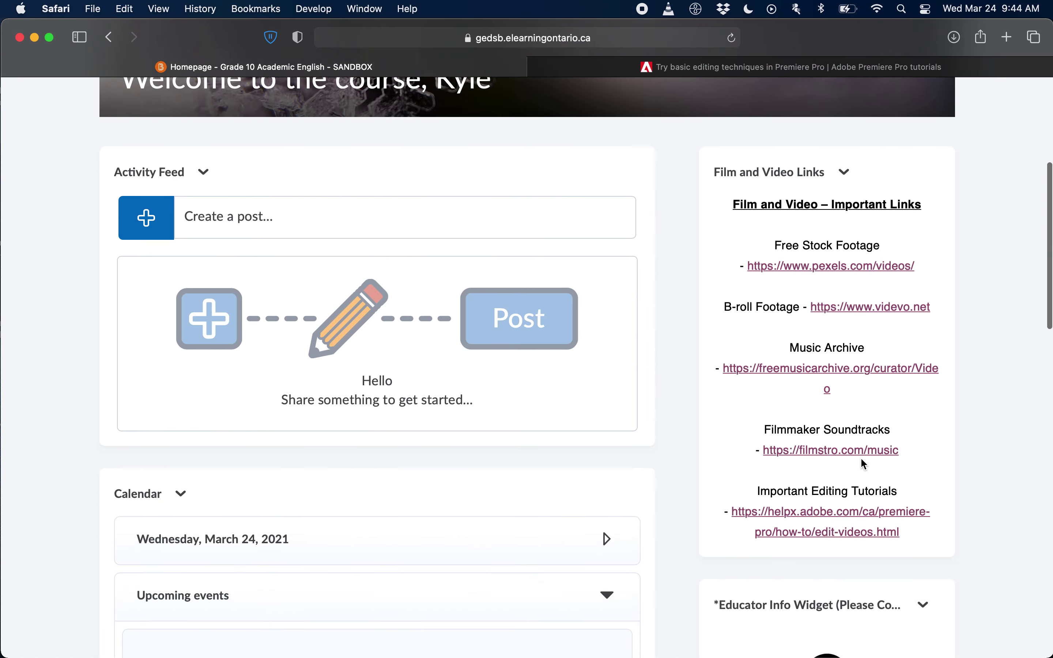
{"action": "scroll", "coordinate": [904, 418], "scroll_direction": "up", "scroll_amount": 2}
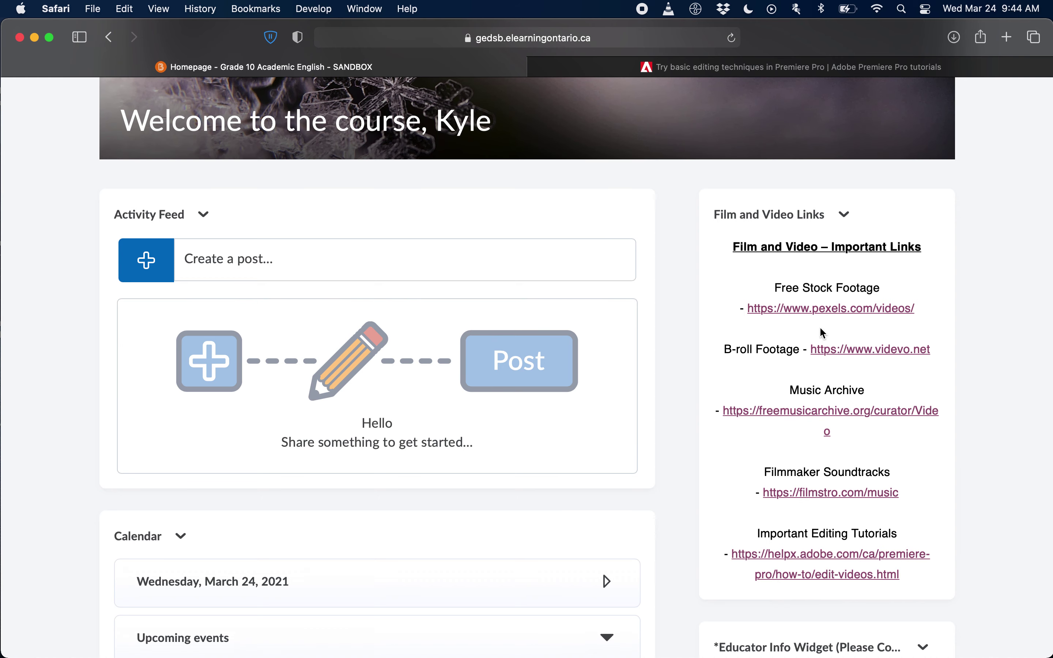
{"action": "left_click", "coordinate": [844, 214]}
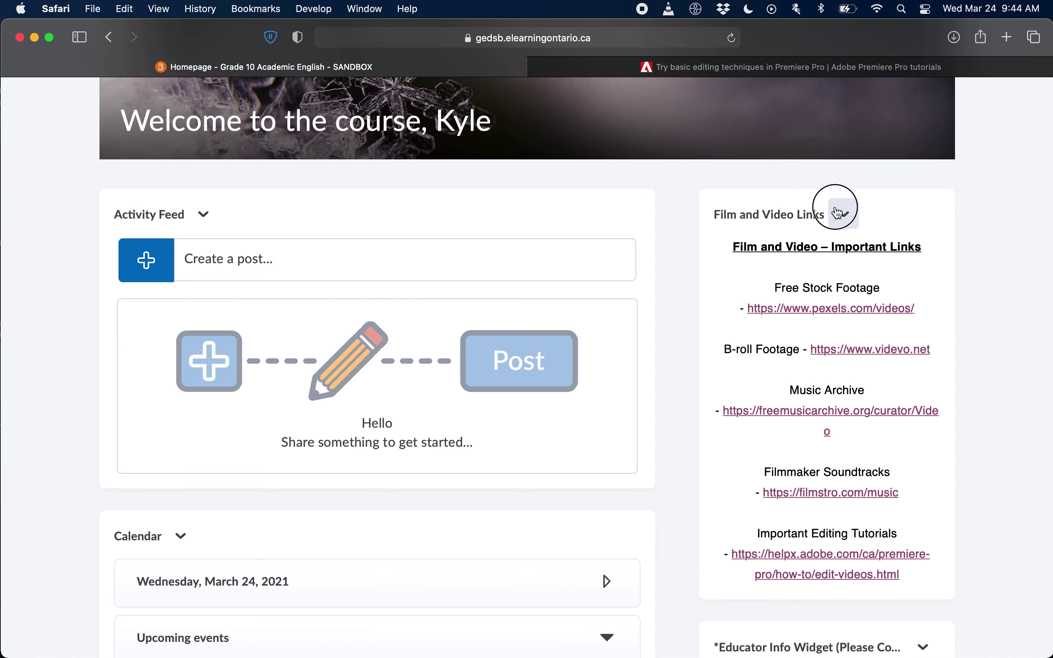
{"action": "left_click", "coordinate": [936, 223]}
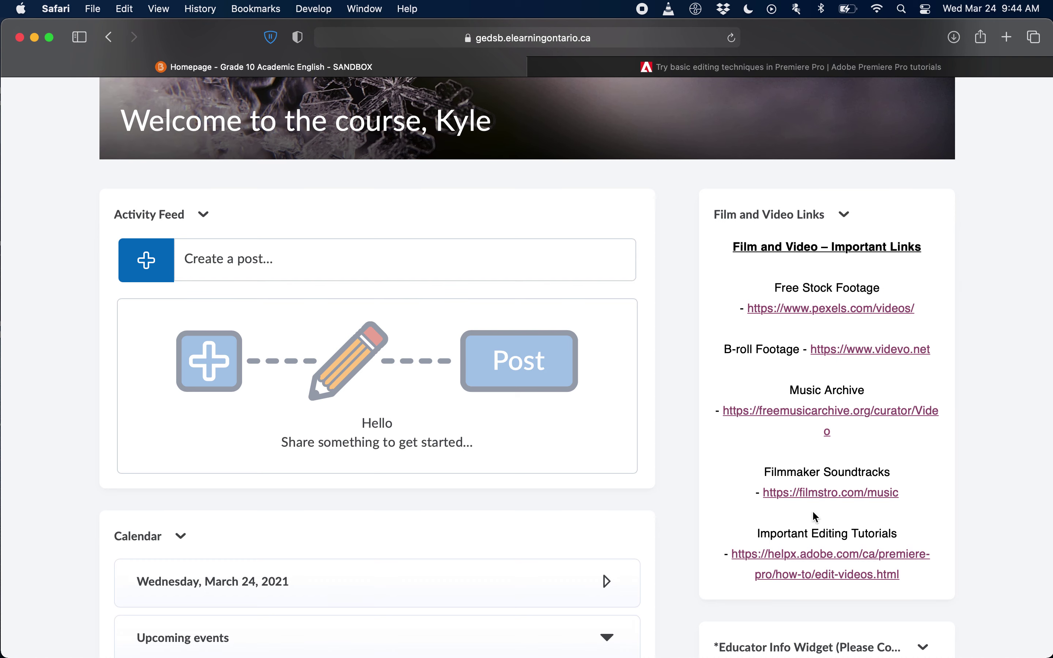
{"action": "scroll", "coordinate": [806, 595], "scroll_direction": "up", "scroll_amount": 1}
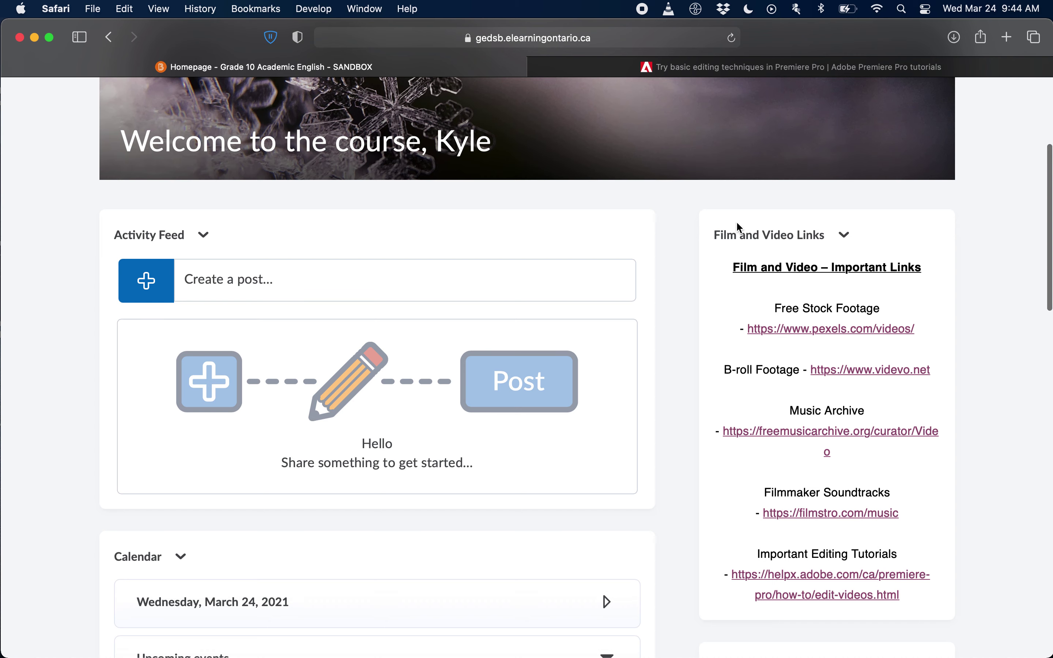